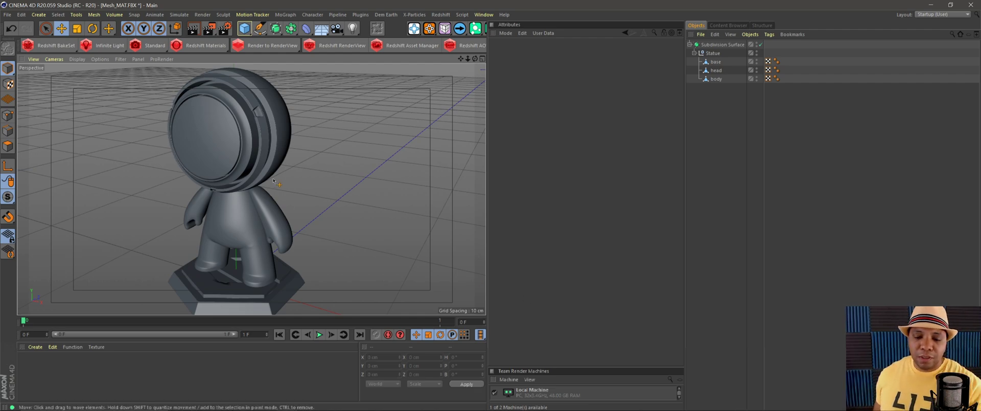
- Orbit and zoom the viewport to inspect the statue
alt+drag(272, 177, 276, 193)
scroll(276, 193, down, 4)
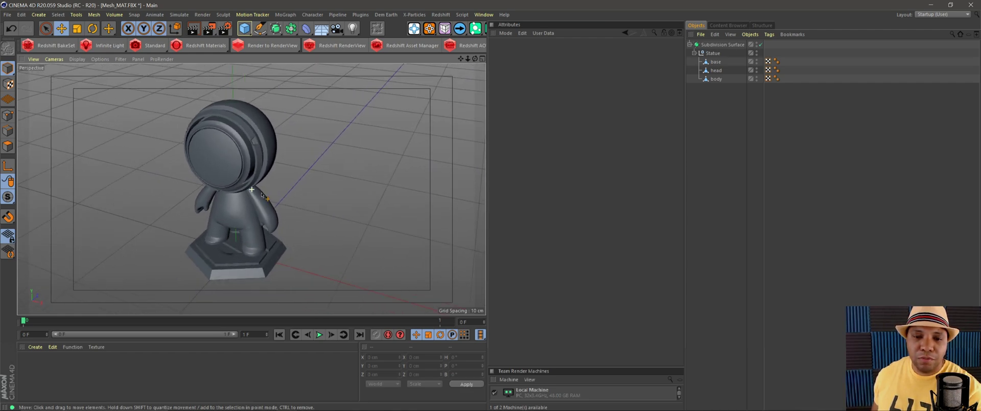
scroll(265, 185, up, 3)
mouse_move(265, 186)
alt+mouse_down()
mouse_move(255, 184)
mouse_move(286, 182)
mouse_move(263, 194)
alt+mouse_up()
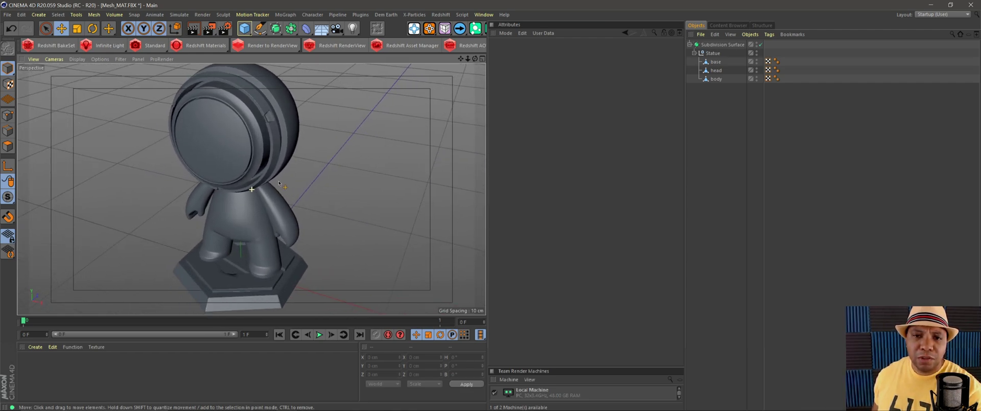
scroll(278, 181, down, 2)
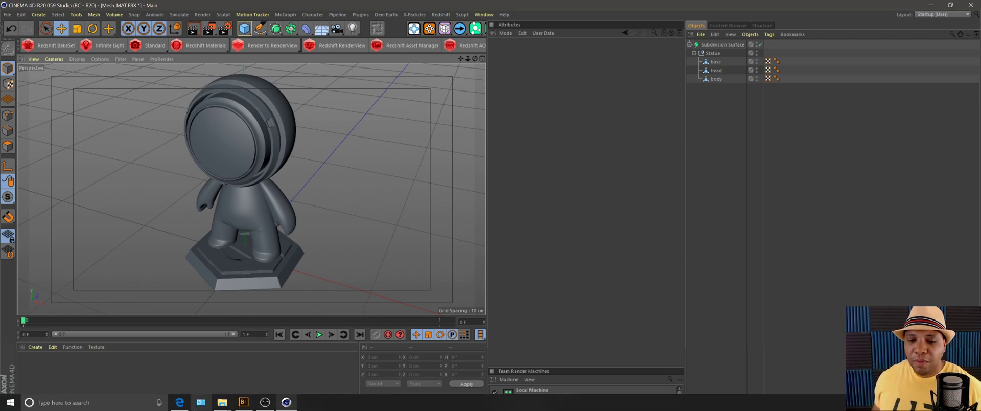
- Browse the Megascans library, previewing the Steel and Dirty Metal assets
mouse_move(179, 402)
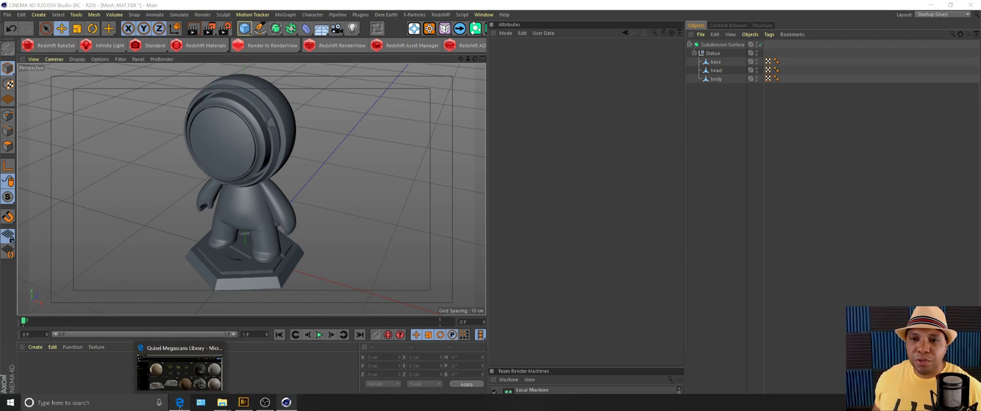
click(187, 371)
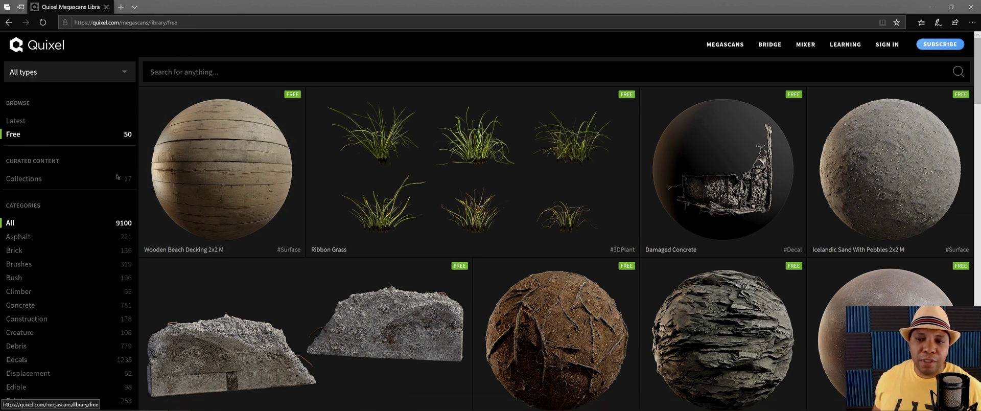
scroll(591, 215, down, 9)
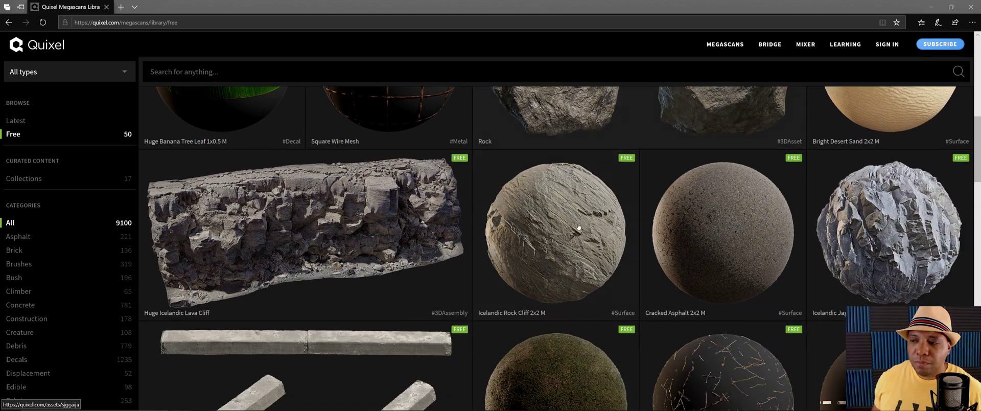
scroll(579, 227, down, 7)
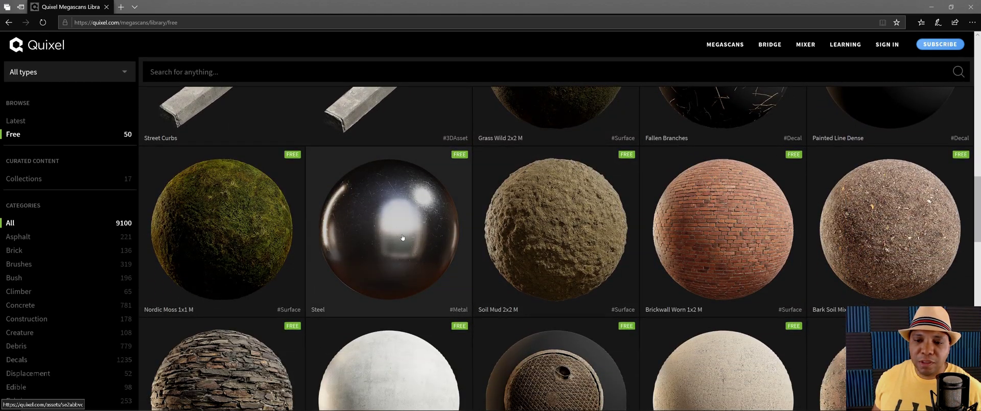
click(394, 254)
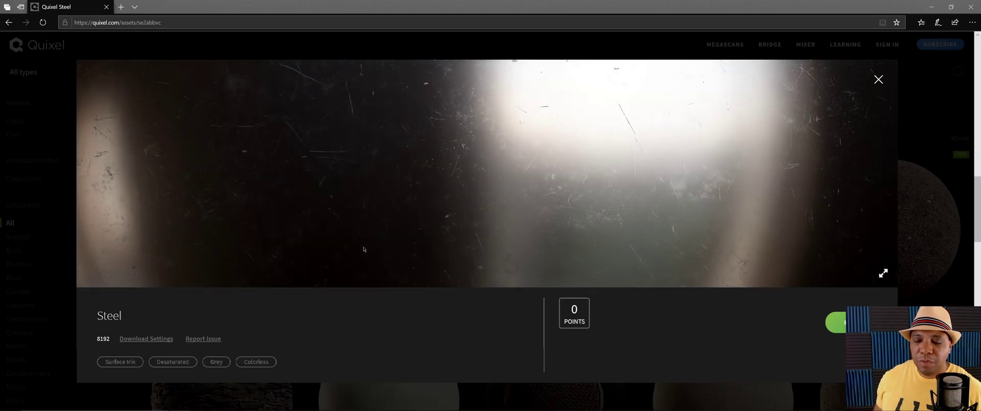
key(Escape)
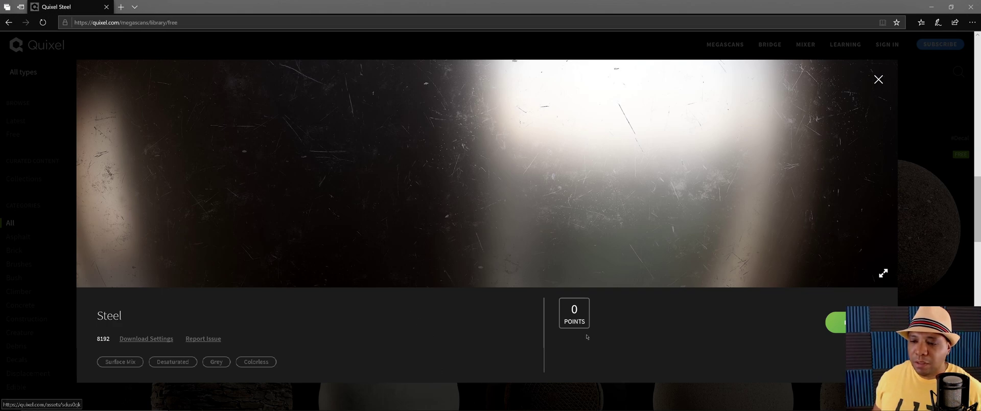
scroll(375, 328, down, 12)
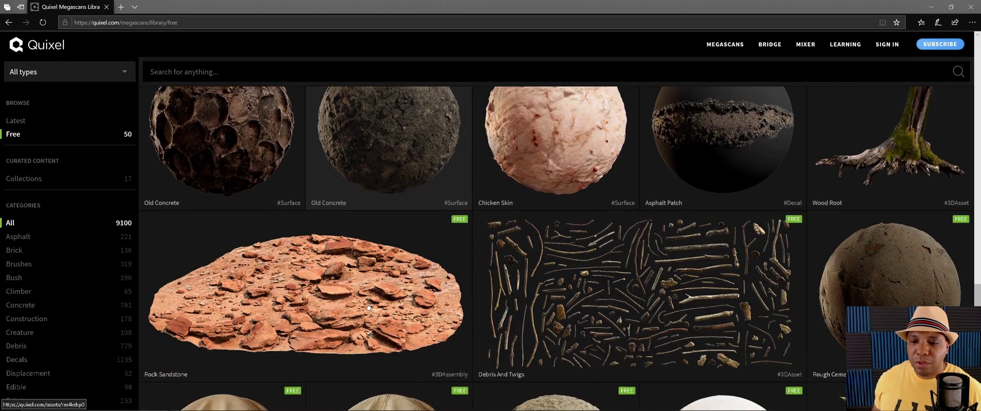
scroll(369, 306, up, 12)
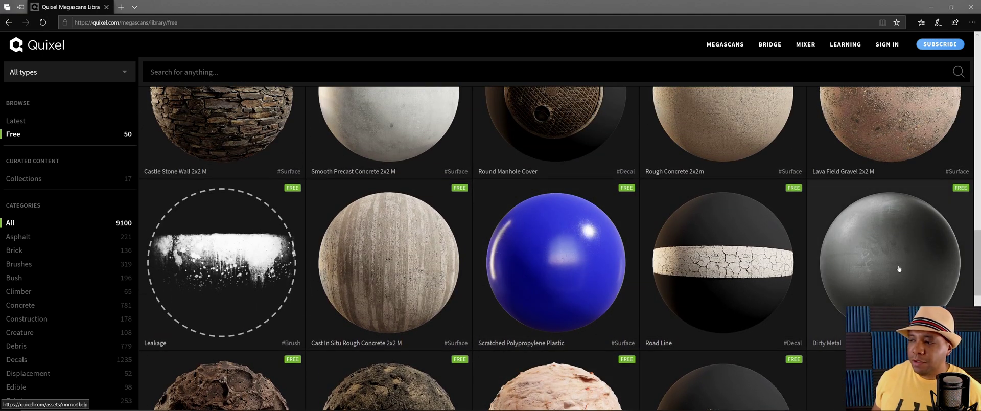
click(899, 268)
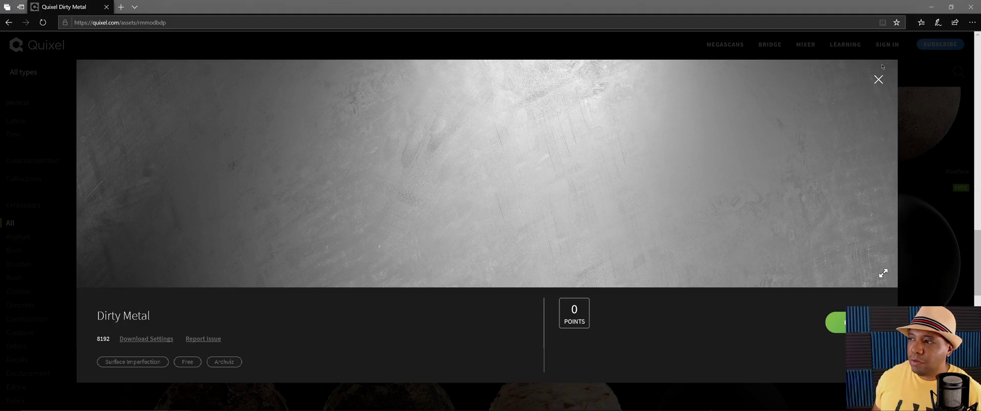
click(878, 80)
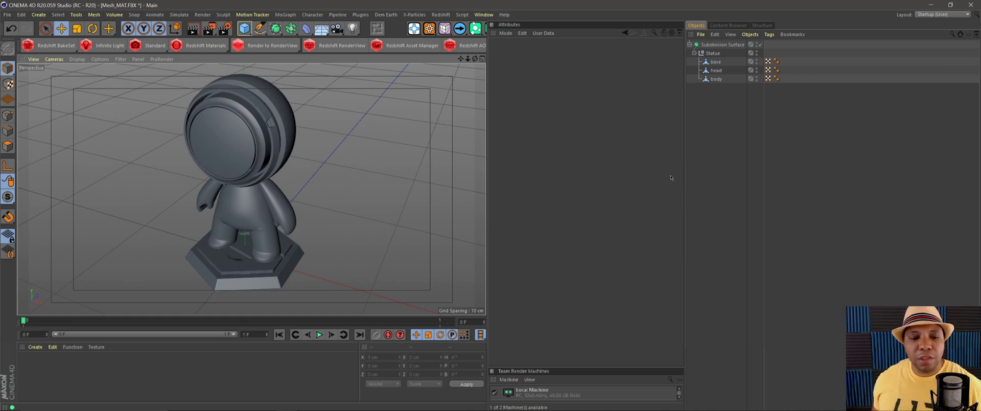
- Create a new Redshift RS Material from the Material Manager's Create menu
click(36, 348)
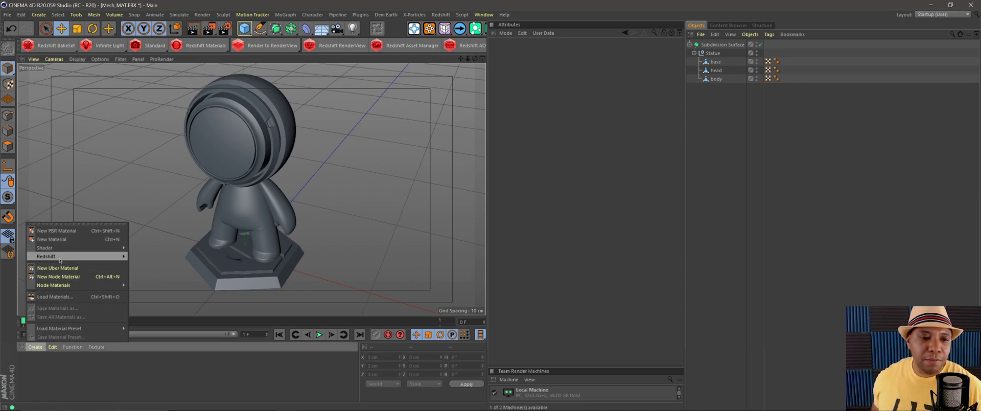
mouse_move(60, 259)
mouse_move(143, 259)
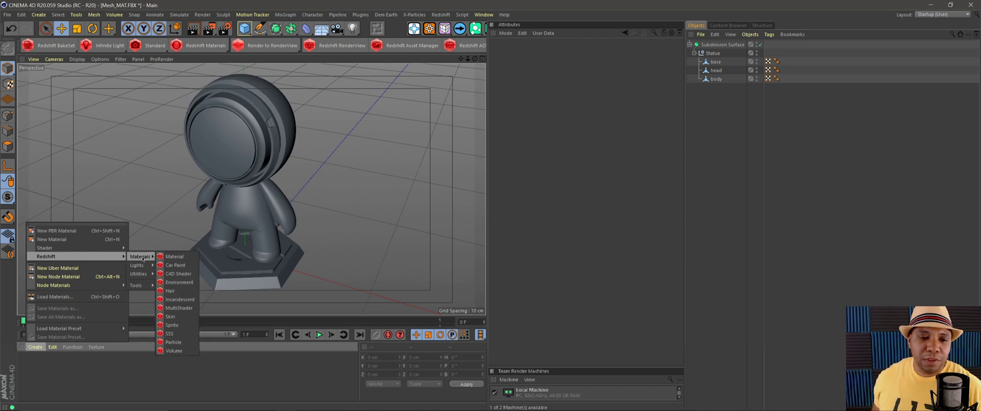
click(174, 257)
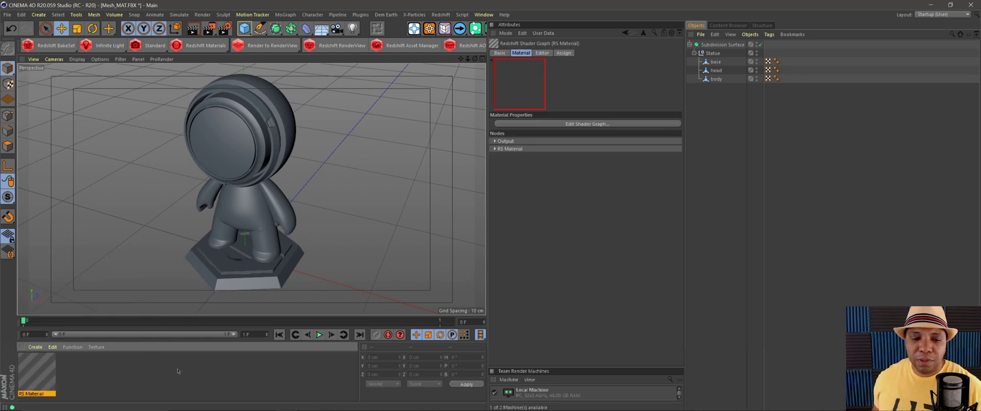
- Open the RS Material's shader graph and move the RS Material and Output nodes into view
double_click(45, 376)
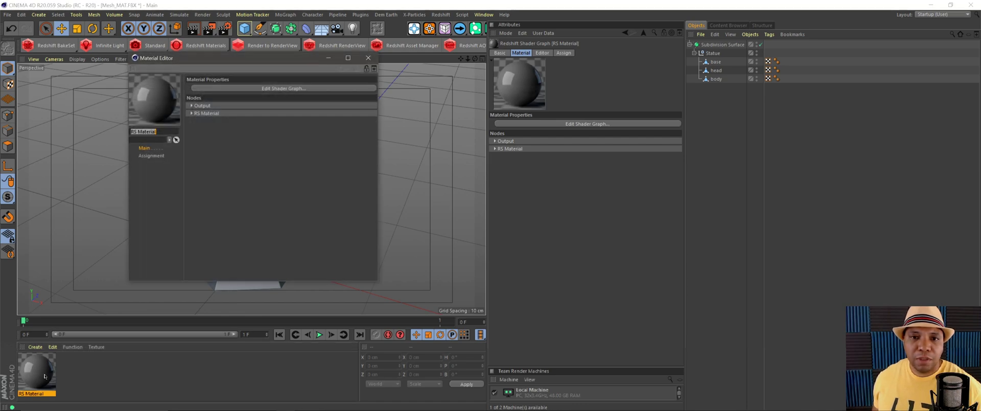
click(284, 89)
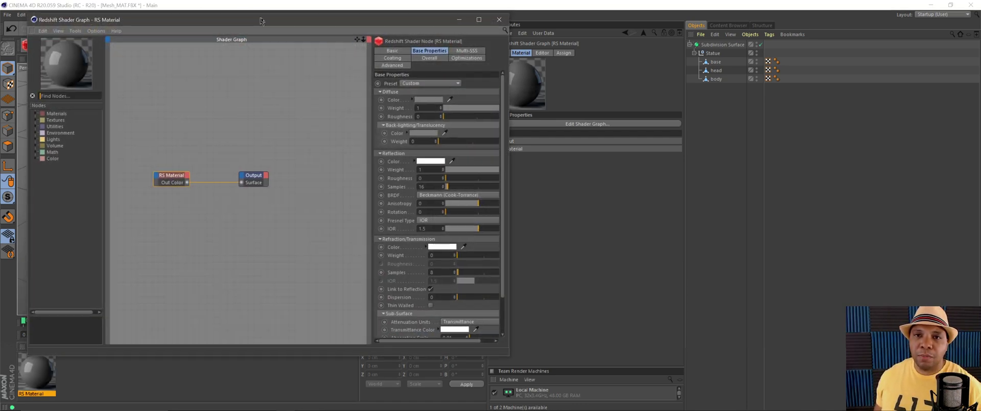
drag(258, 20, 591, 35)
click(370, 64)
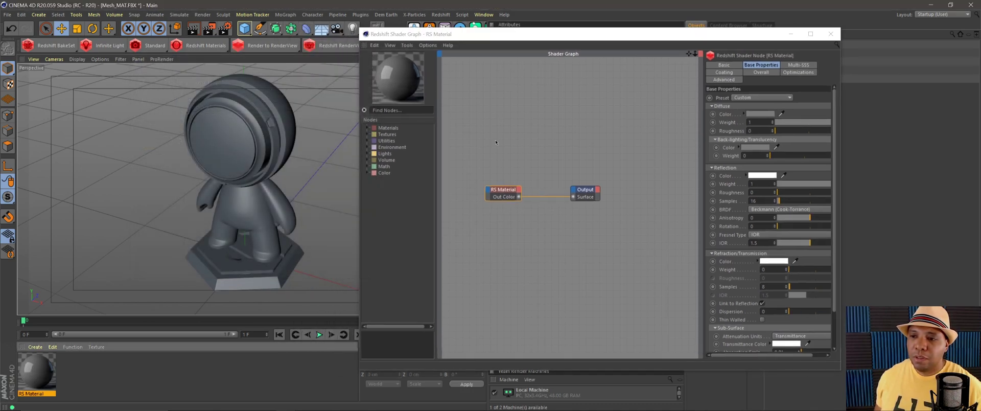
drag(491, 161, 598, 236)
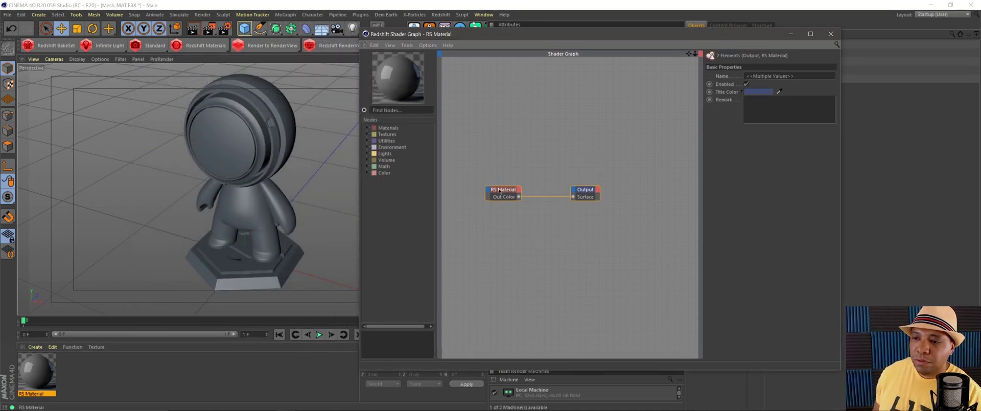
drag(500, 191, 586, 175)
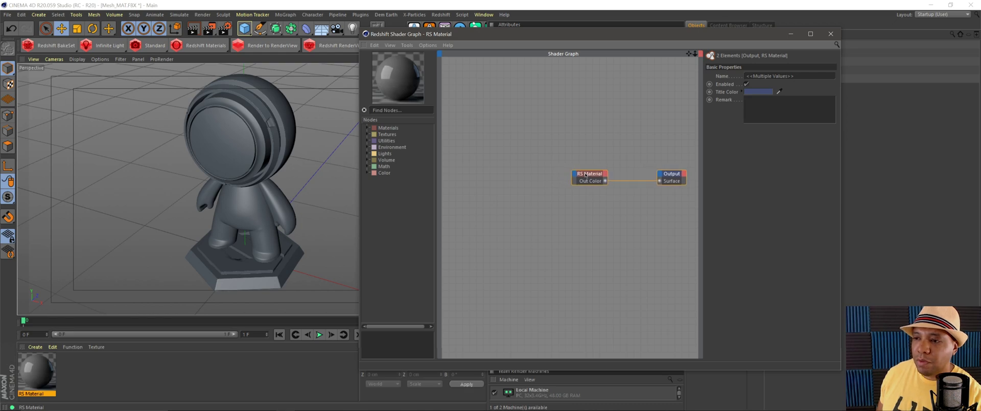
- Set the RS Material node's Preset to Gold
drag(542, 137, 579, 171)
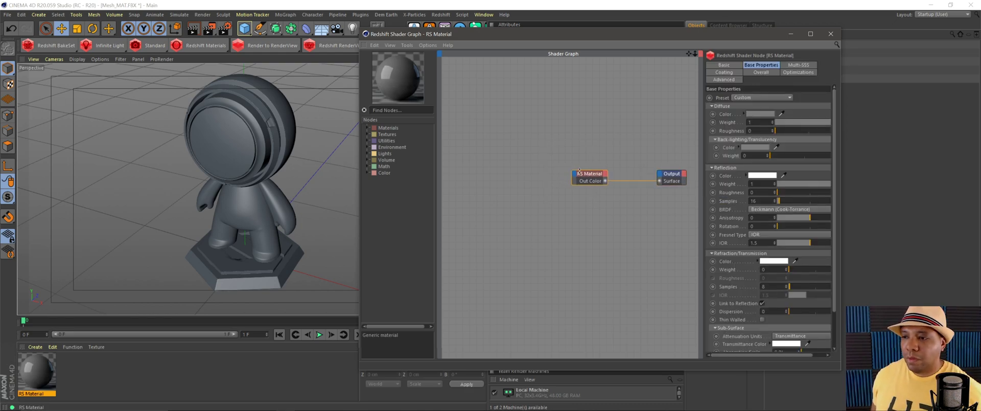
click(743, 98)
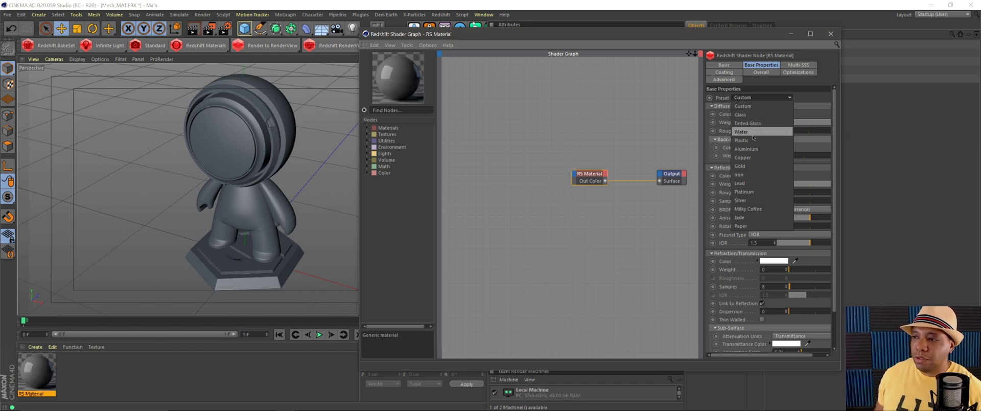
click(748, 166)
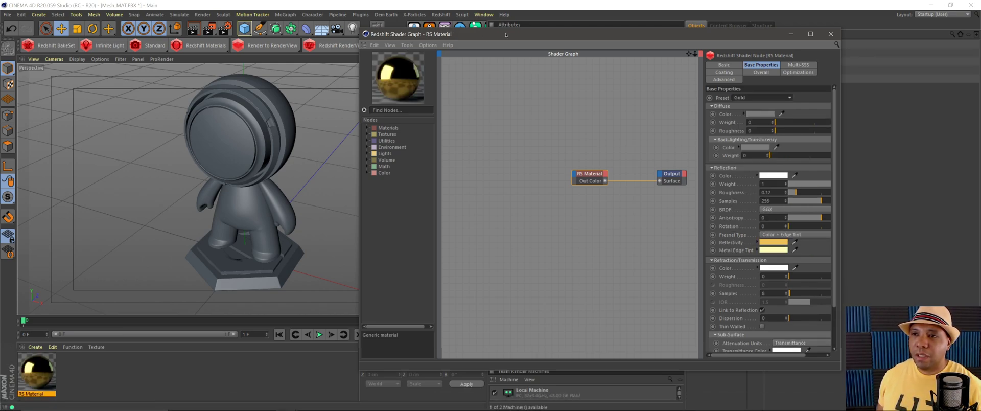
drag(506, 35, 418, 146)
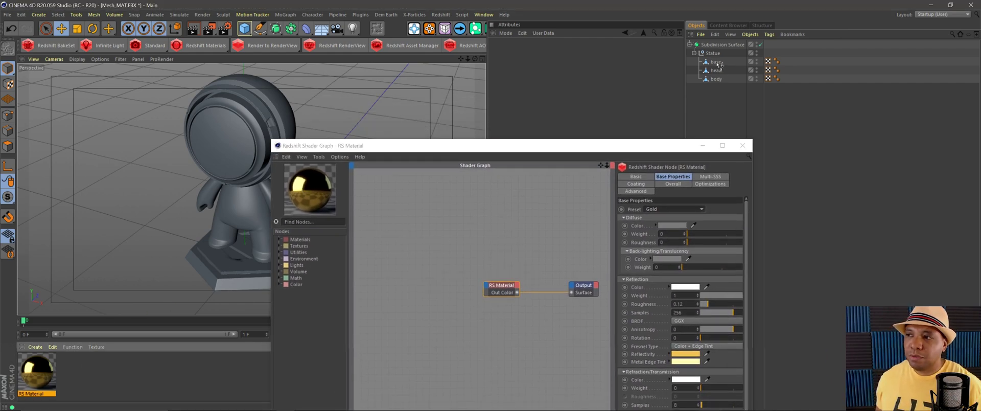
- Apply the gold RS Material to the statue's base and copy its tag onto the body
drag(721, 64, 718, 62)
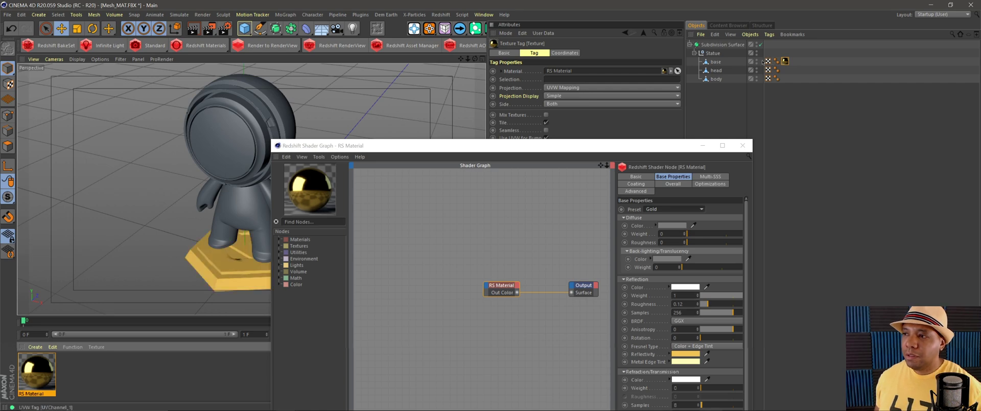
click(785, 61)
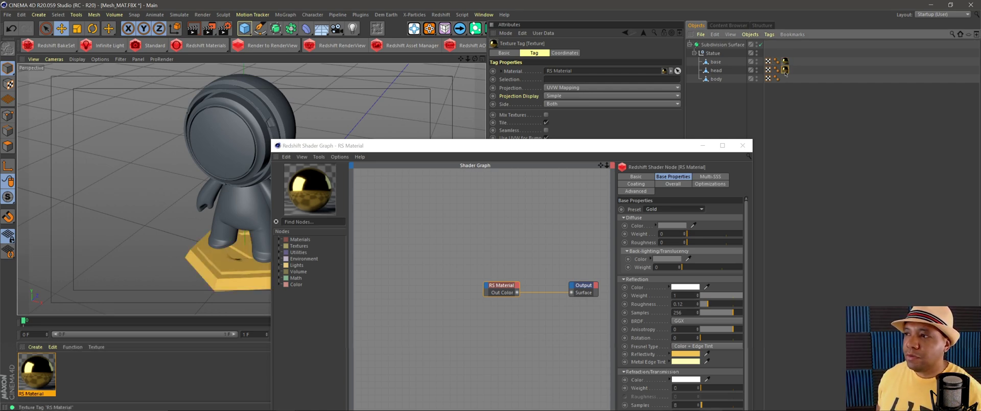
ctrl+drag(786, 73, 786, 79)
- Zoom onto the statue's head and orbit to a front-on view with the horizon showing
drag(436, 151, 575, 168)
scroll(231, 122, up, 5)
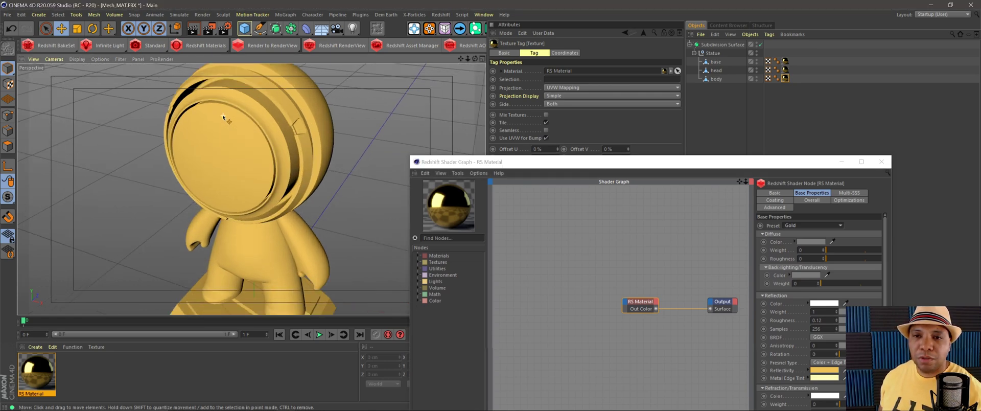
alt+drag(236, 121, 226, 166)
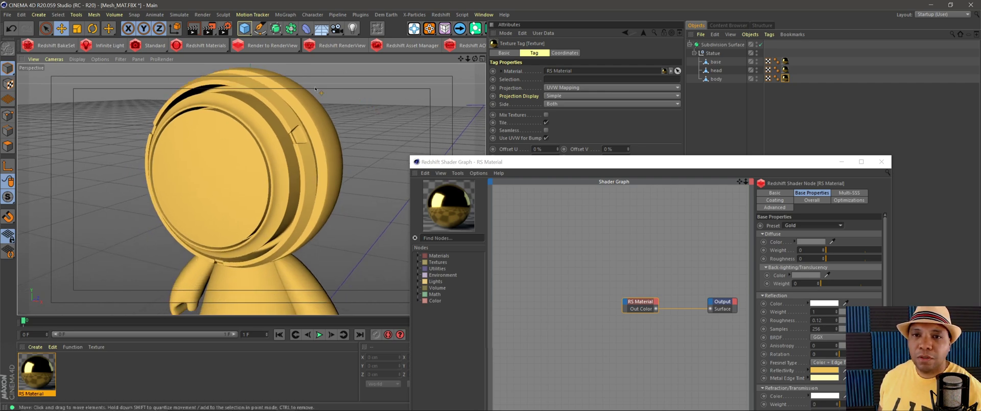
- Start an enlarged Redshift RenderView preview of the statue and add an RS Dome Light
click(344, 47)
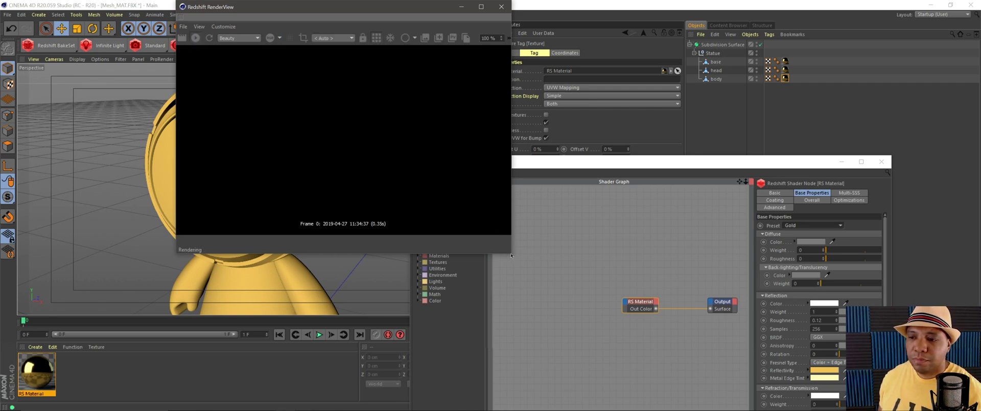
drag(510, 254, 726, 388)
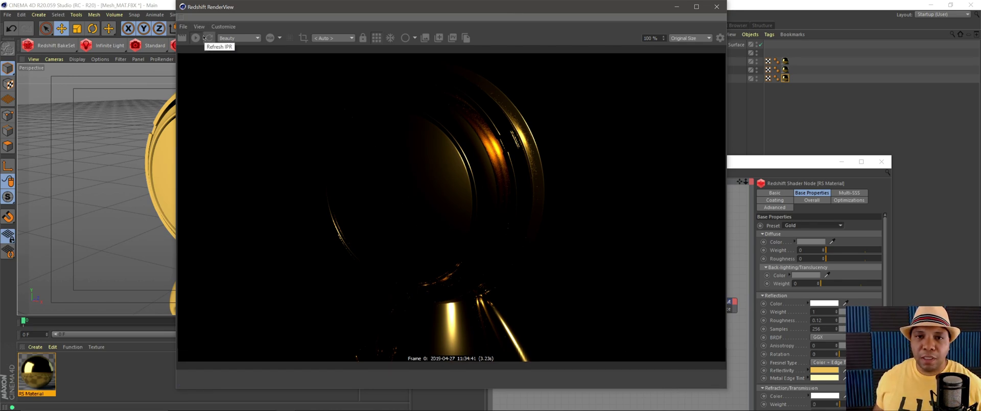
drag(123, 169, 102, 182)
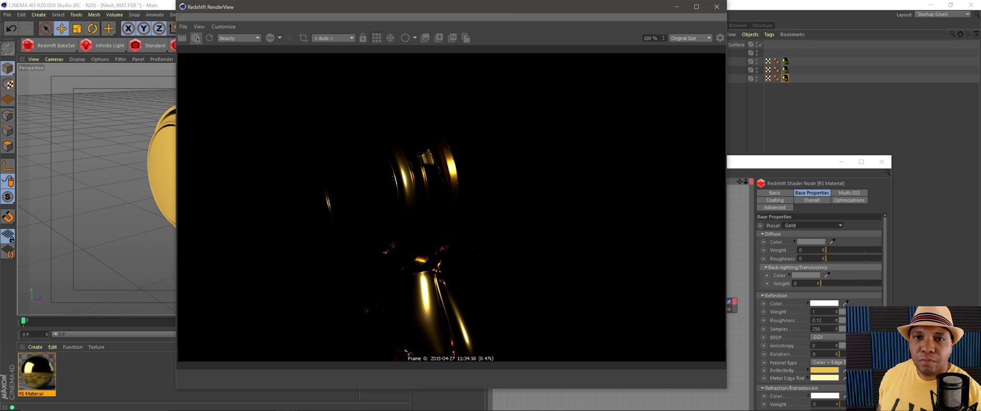
drag(651, 9, 868, 167)
drag(109, 45, 152, 92)
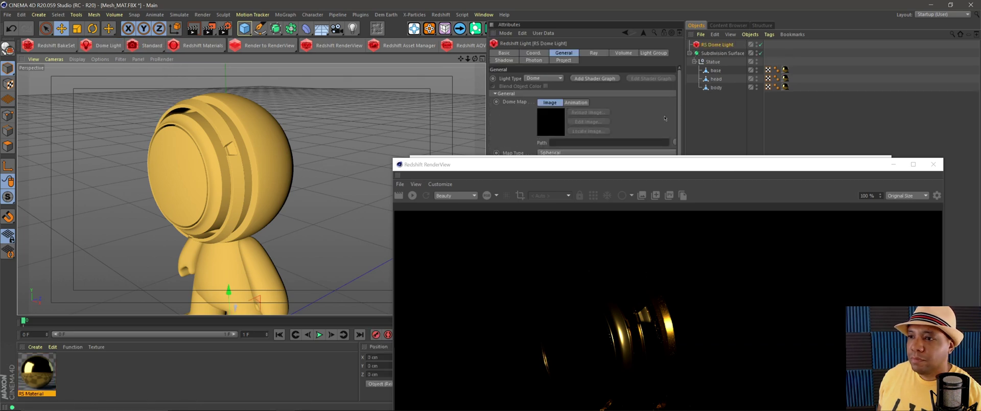
- Close the RenderView, widen the dome light's Attributes panel, and switch to Bridge's 3DO_HDRIs folder
click(616, 159)
click(934, 164)
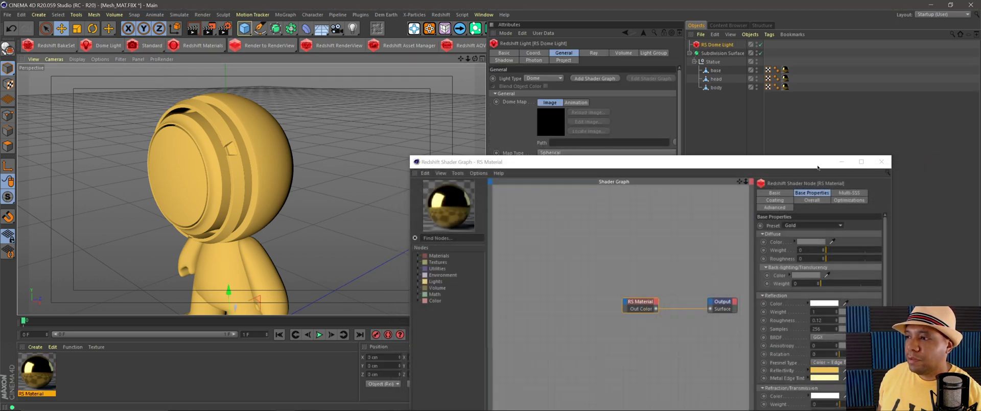
drag(817, 168, 803, 323)
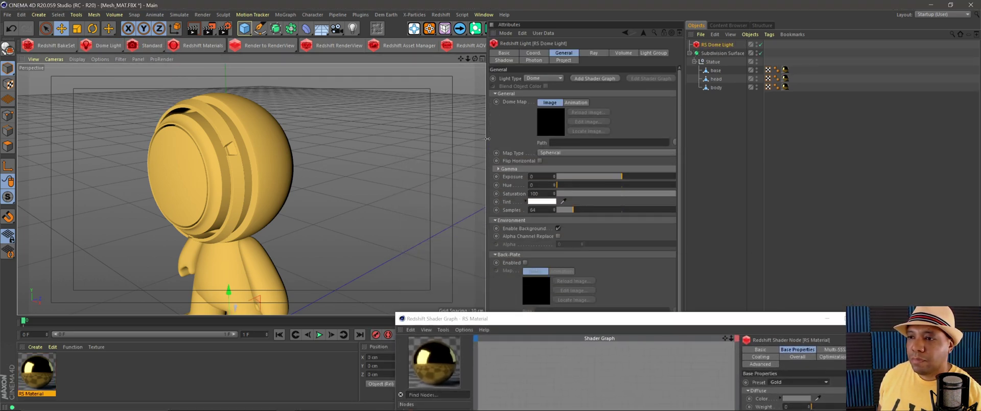
drag(487, 138, 452, 138)
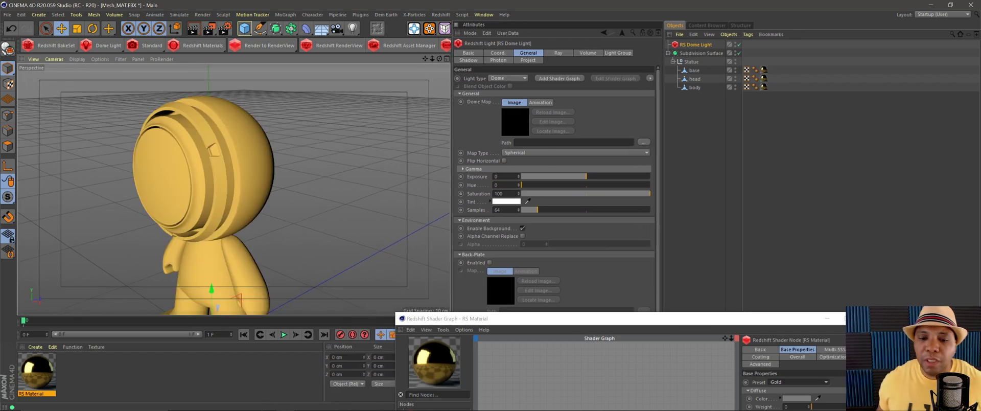
click(243, 407)
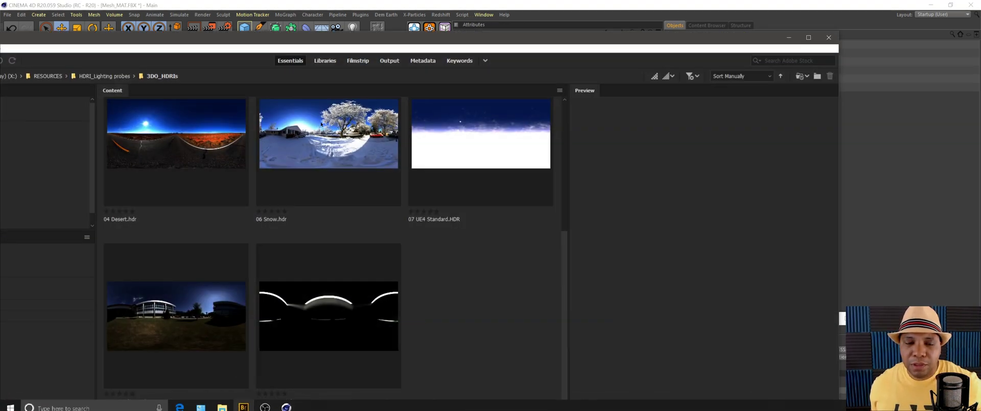
- Drag 05 Dramatic.hdr from Bridge onto the dome light's Dome Map texture field
click(344, 324)
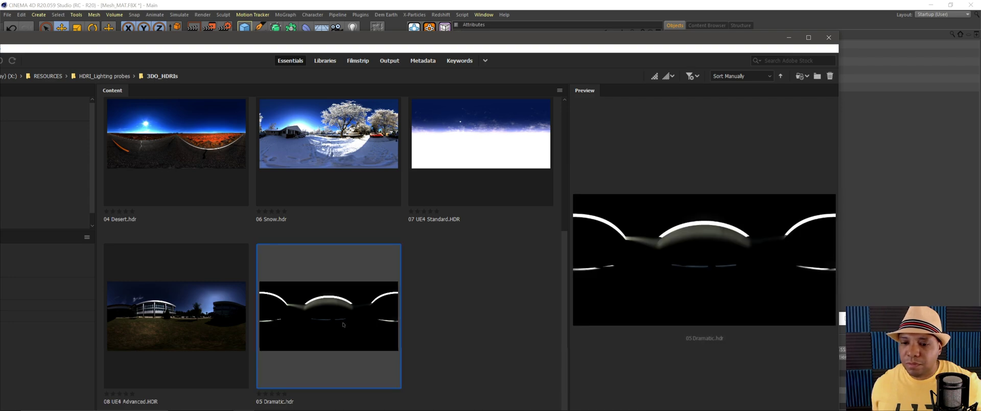
drag(392, 40, 91, 20)
drag(481, 235, 607, 146)
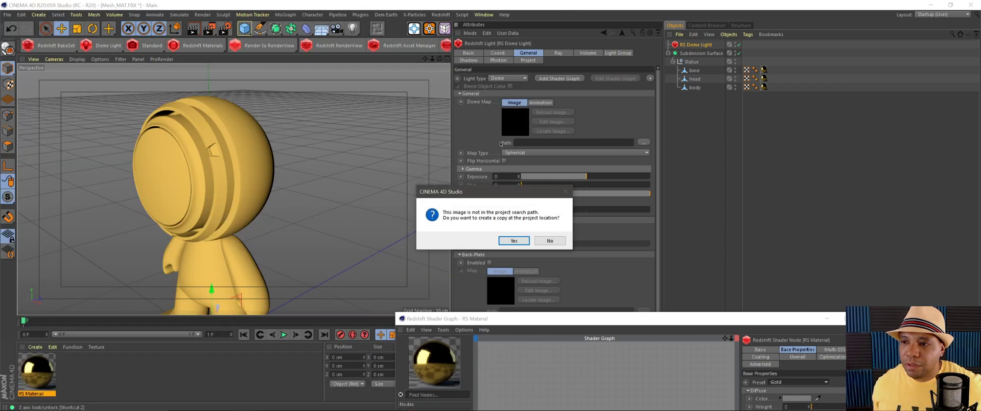
- Use 05 Dramatic.hdr without copying, set dome Exposure to 2, and render in RenderView
click(547, 243)
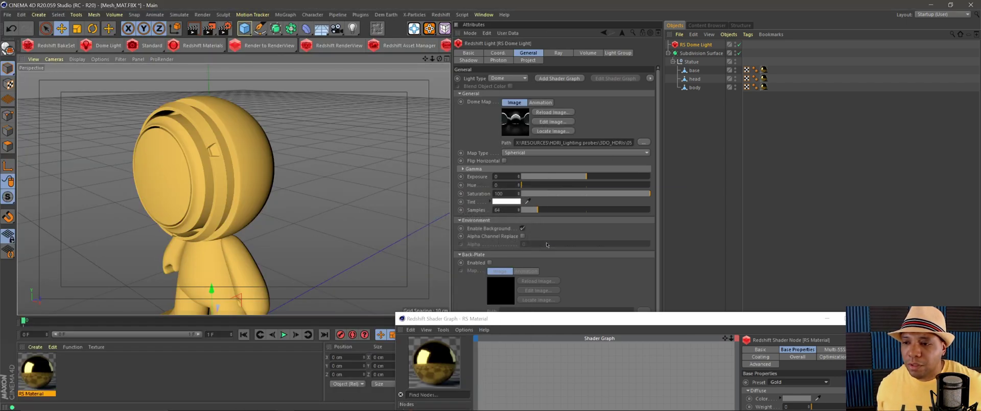
click(509, 177)
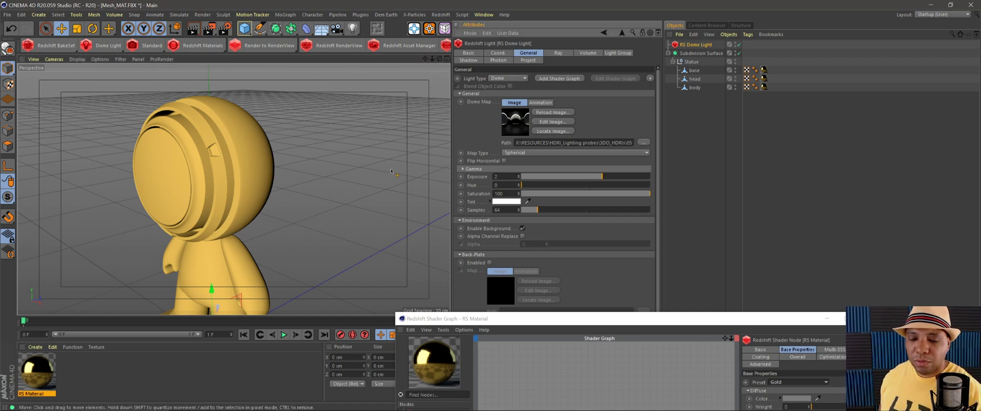
click(333, 45)
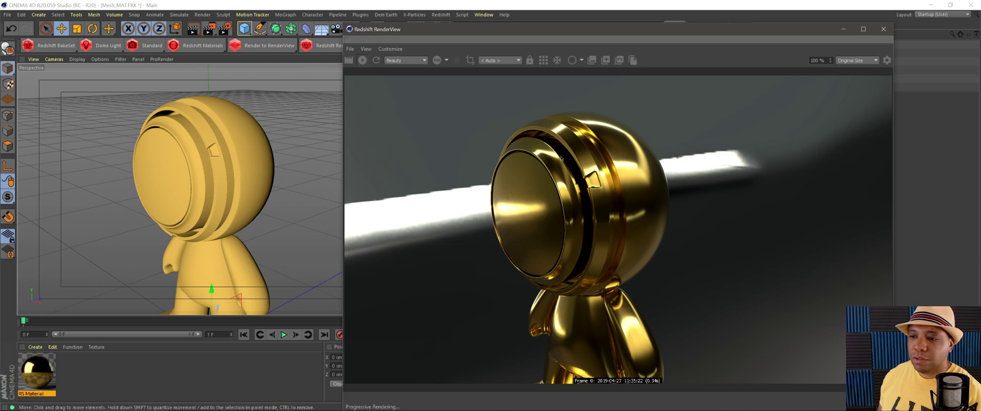
- On the RS Dome Light, uncheck Enable Background and tick Alpha Channel Replace
drag(562, 29, 193, 16)
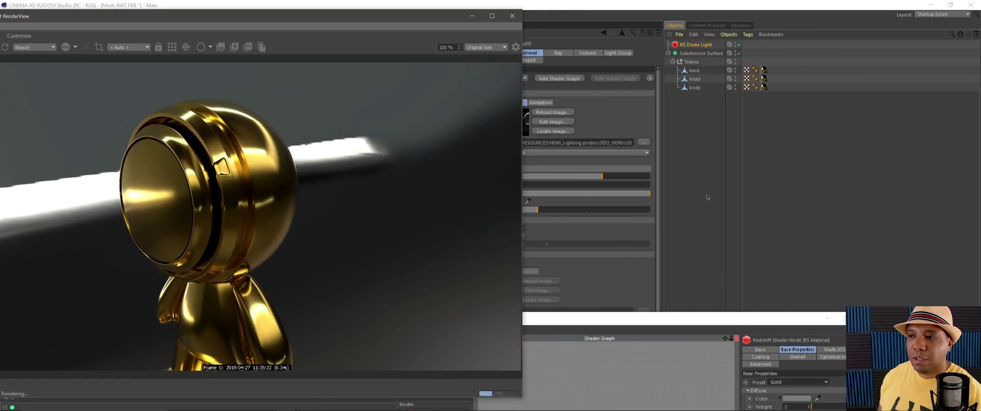
click(707, 197)
drag(450, 18, 310, 27)
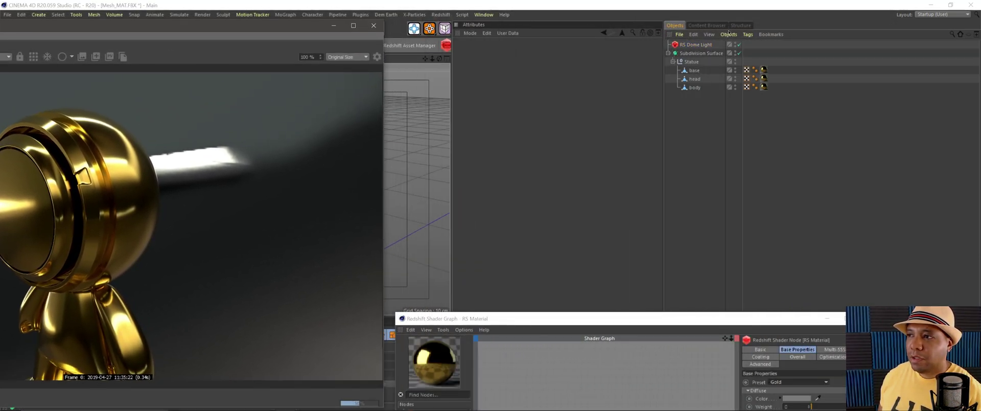
click(696, 45)
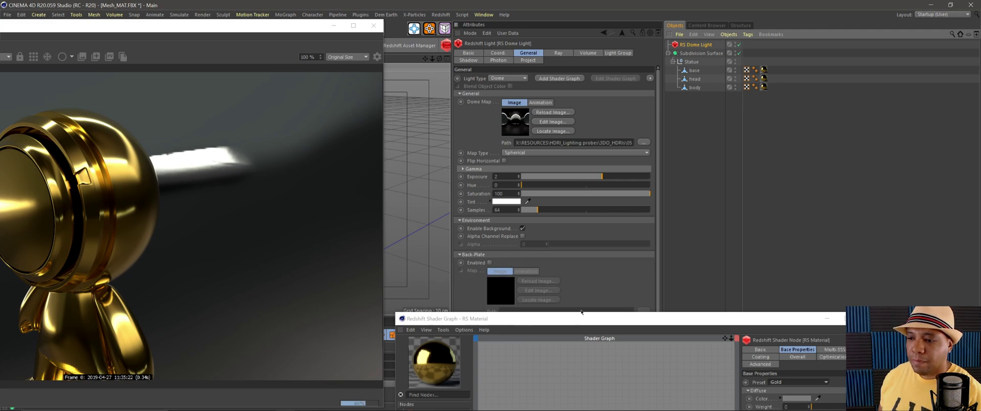
scroll(608, 225, down, 1)
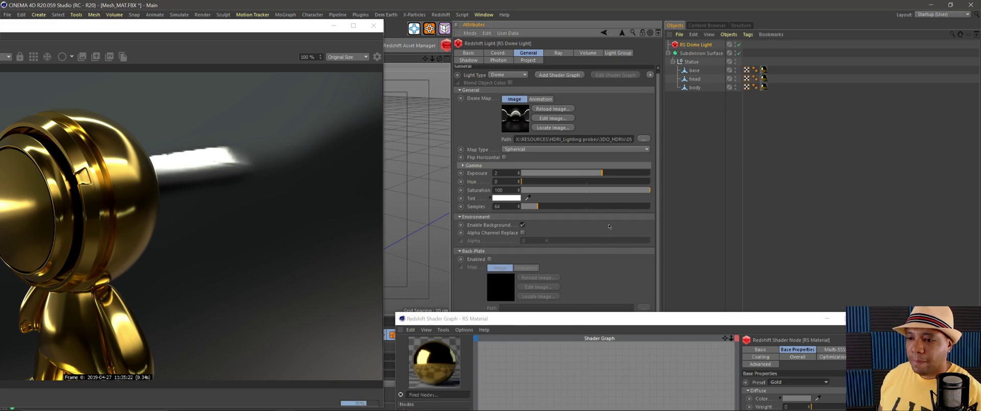
click(523, 225)
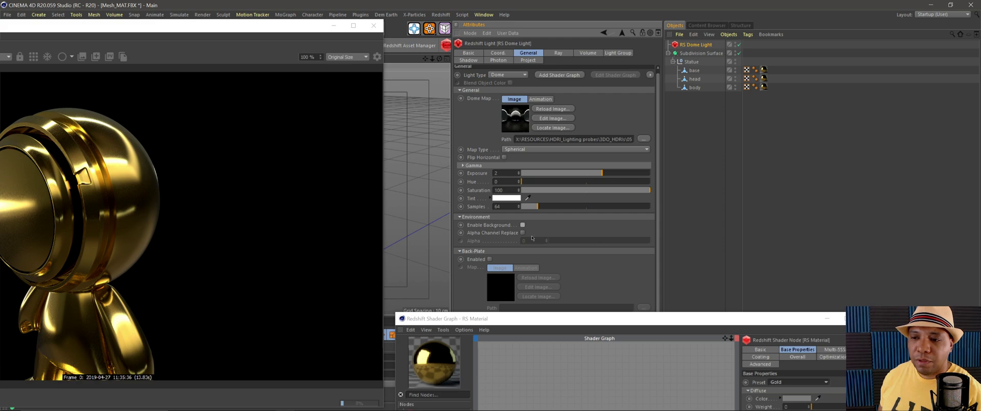
click(523, 233)
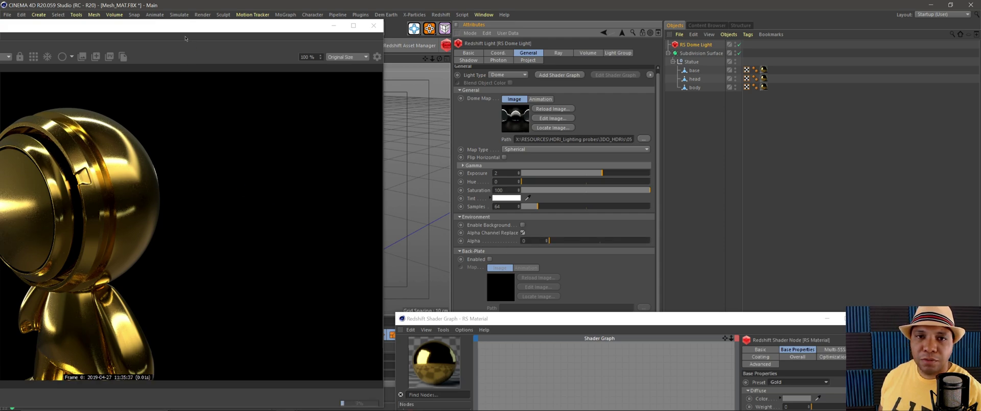
- Rearrange the RenderView and Shader Graph windows to see the gold statue on black
drag(185, 38, 616, 23)
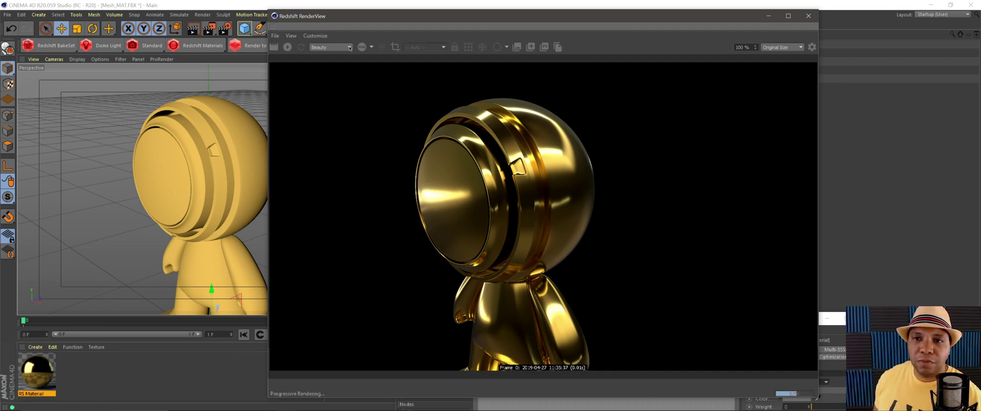
drag(476, 21, 261, 19)
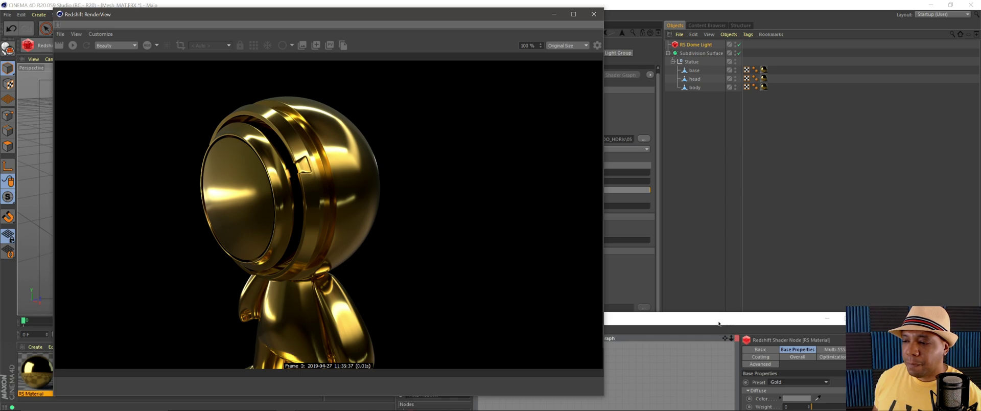
drag(718, 323, 709, 26)
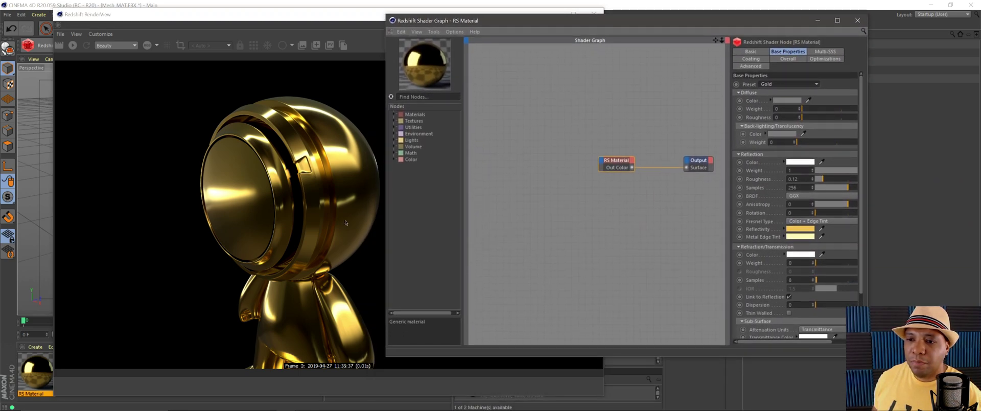
- Open the _rmmodbdp folder, view preview.png, then select the 4K Roughness map beside the shader graph
click(222, 402)
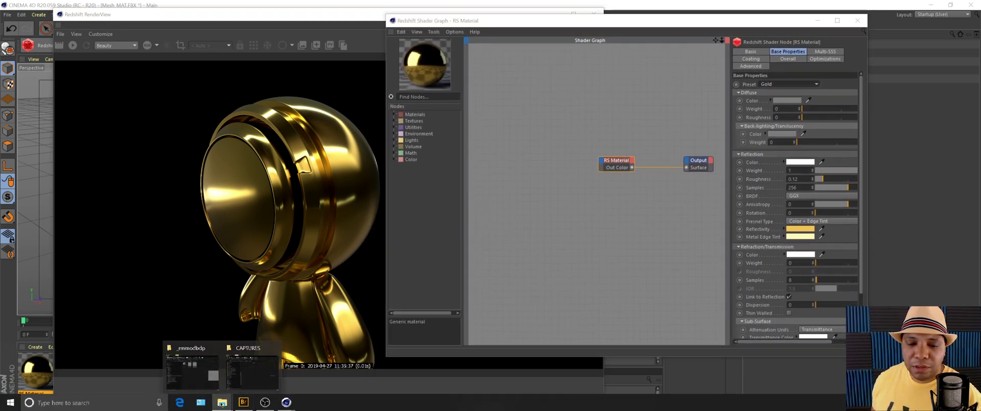
click(192, 369)
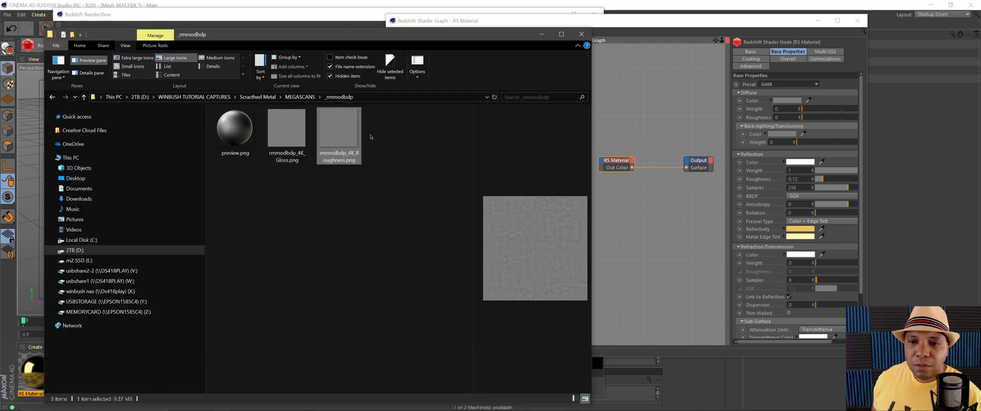
double_click(235, 129)
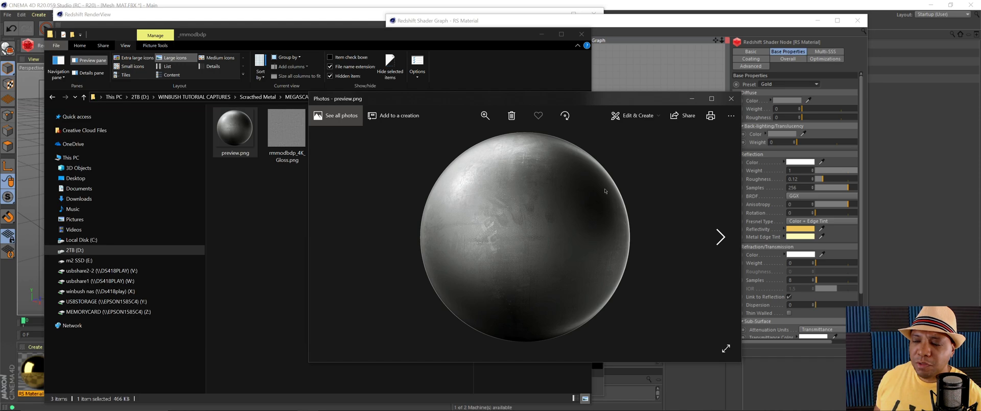
click(731, 99)
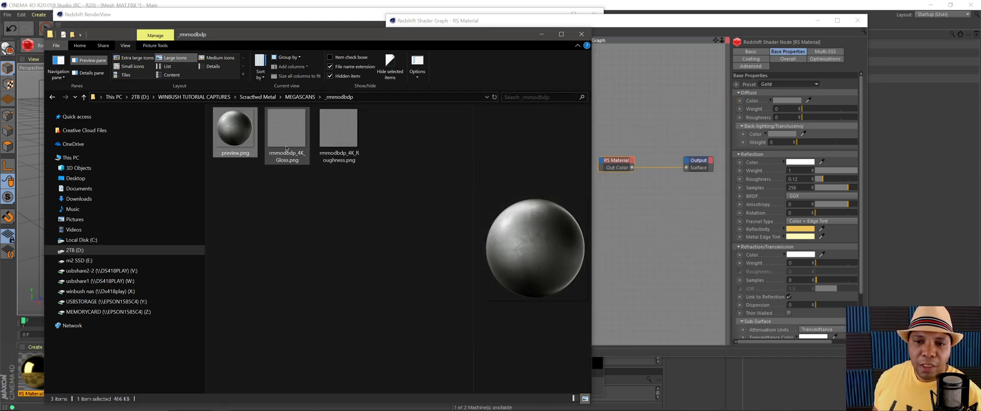
click(283, 147)
click(352, 133)
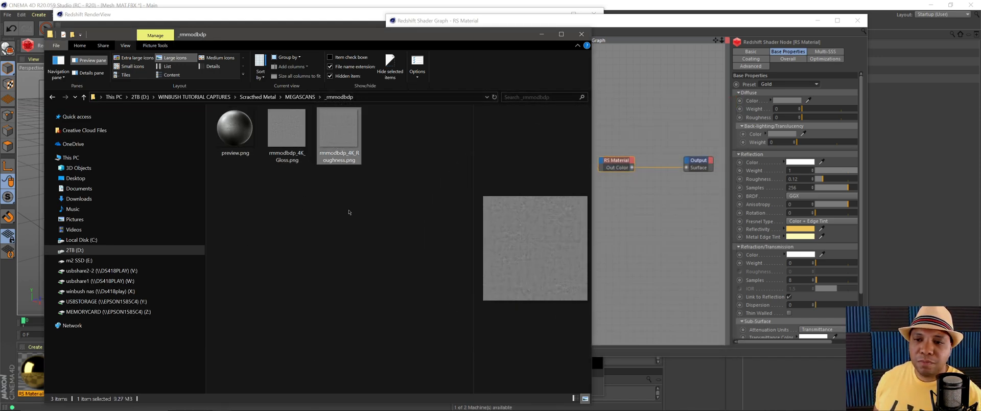
drag(358, 35, 164, 36)
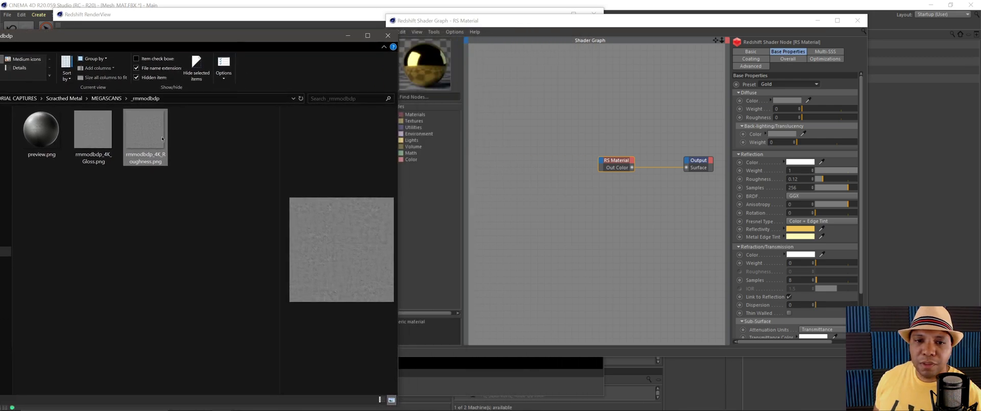
- Add the rmmodbdp 4K Roughness texture node to the shader graph beside RS Material
drag(162, 136, 522, 124)
click(513, 241)
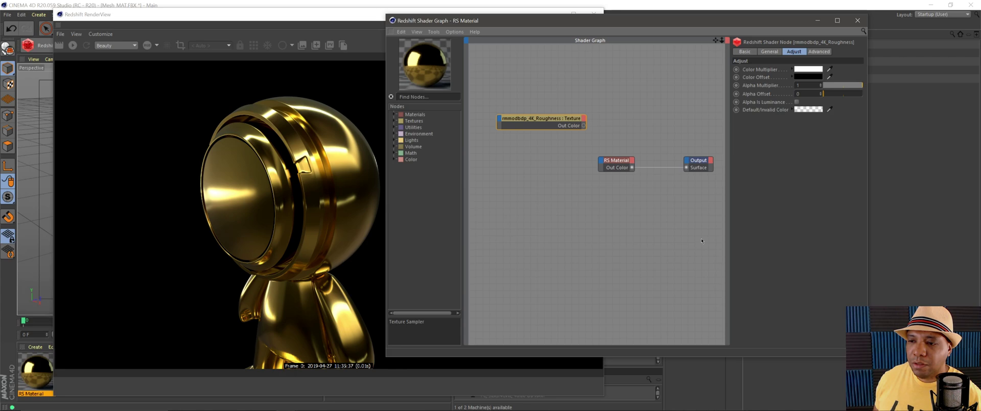
drag(544, 125, 539, 175)
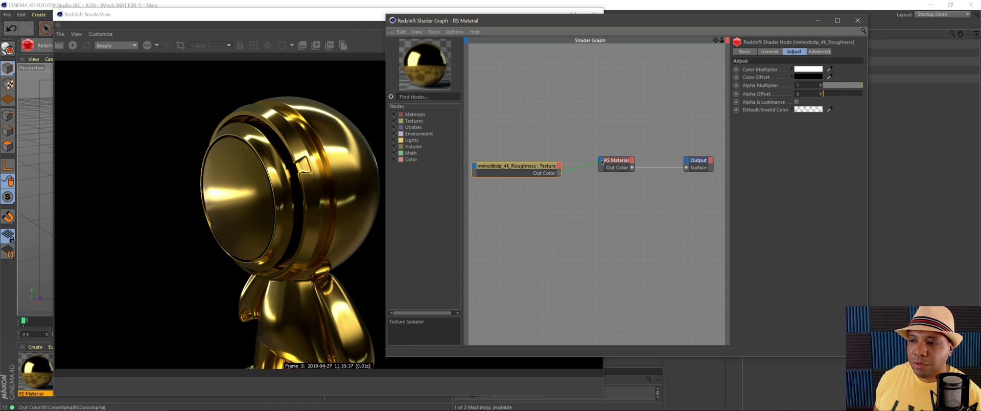
- Wire the texture's Out Color into RS Material's Refl Roughness and bring the render forward
drag(602, 162, 602, 162)
mouse_move(614, 165)
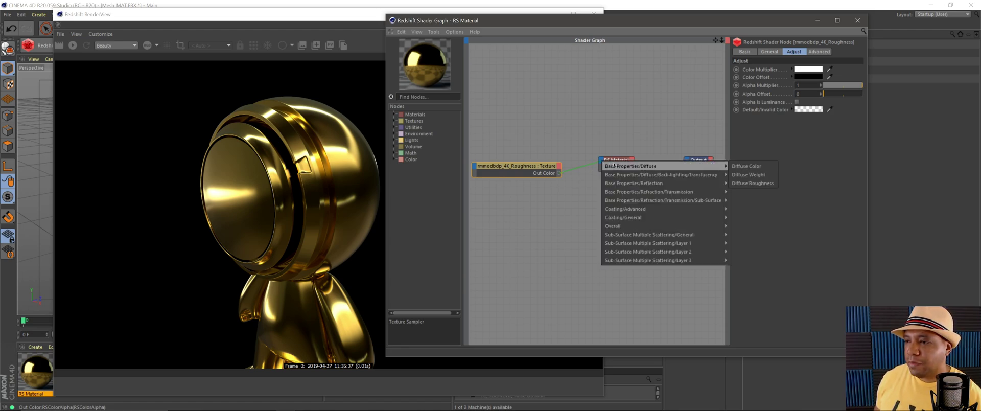
mouse_move(635, 184)
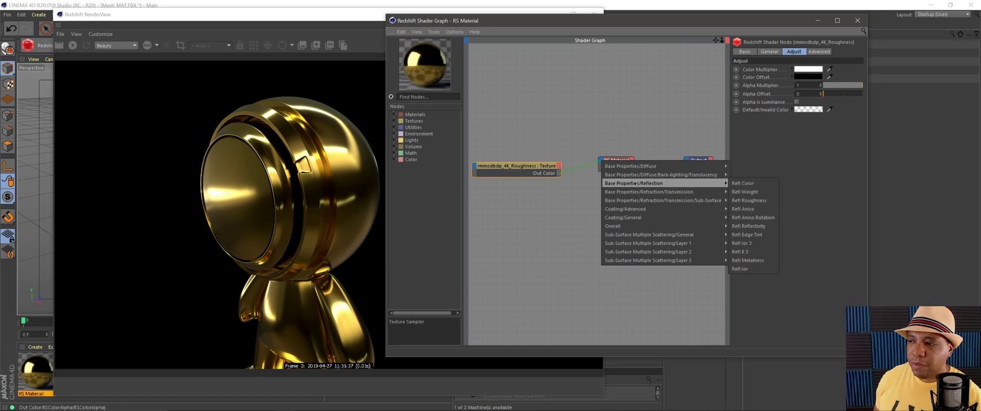
click(756, 201)
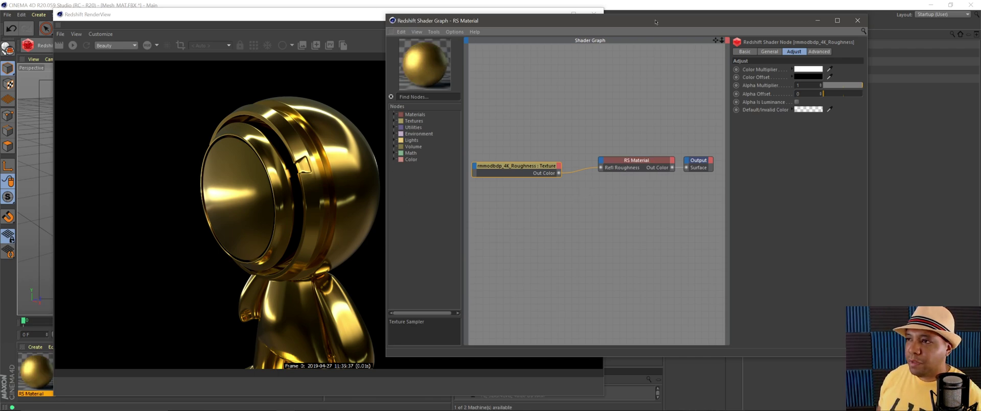
drag(656, 22, 643, 209)
click(73, 49)
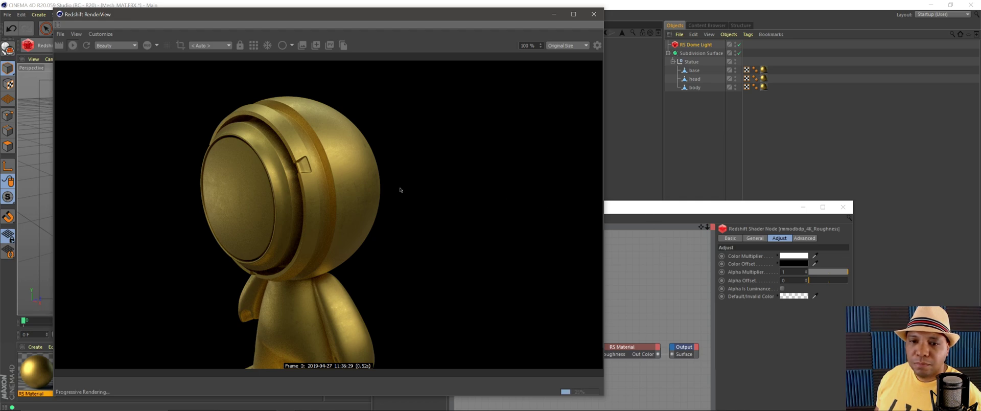
- Zoom the viewport into the statue's head and rearrange the RenderView and Shader Graph windows
drag(428, 20, 706, 35)
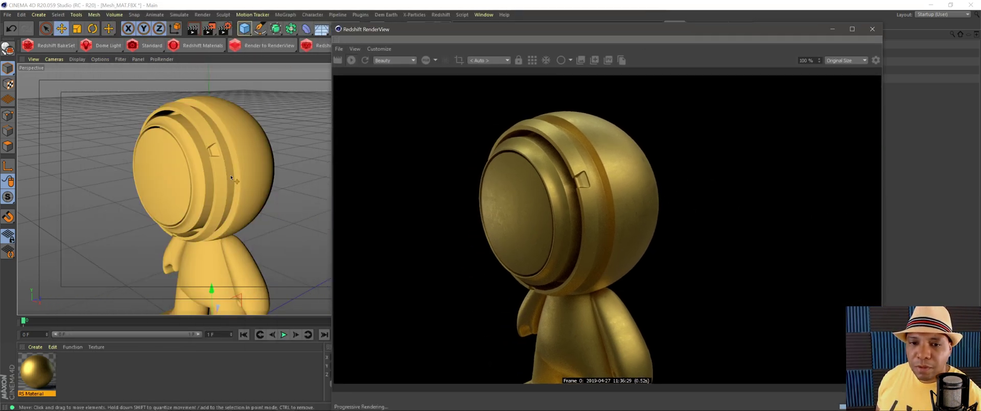
scroll(177, 159, up, 5)
scroll(177, 163, up, 3)
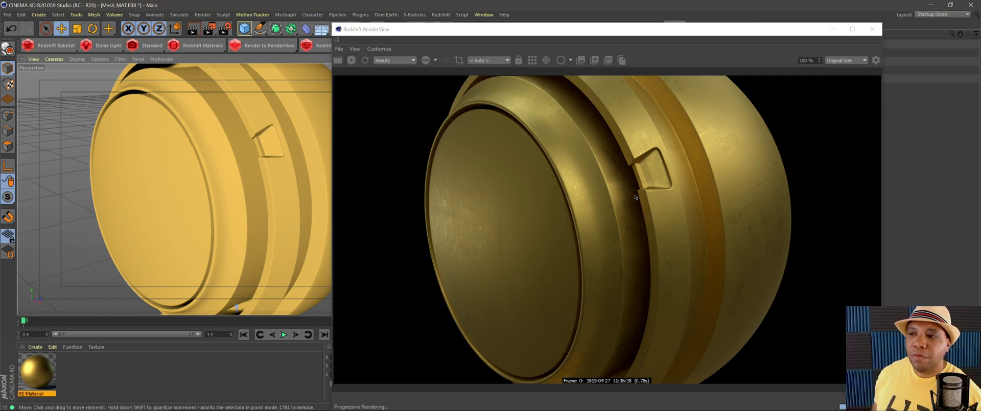
drag(529, 26, 203, 14)
drag(620, 212, 601, 72)
- Open the Metal_Bare_se2abbvc folder in MEGASCANS and view its sample-sphere preview
mouse_move(203, 408)
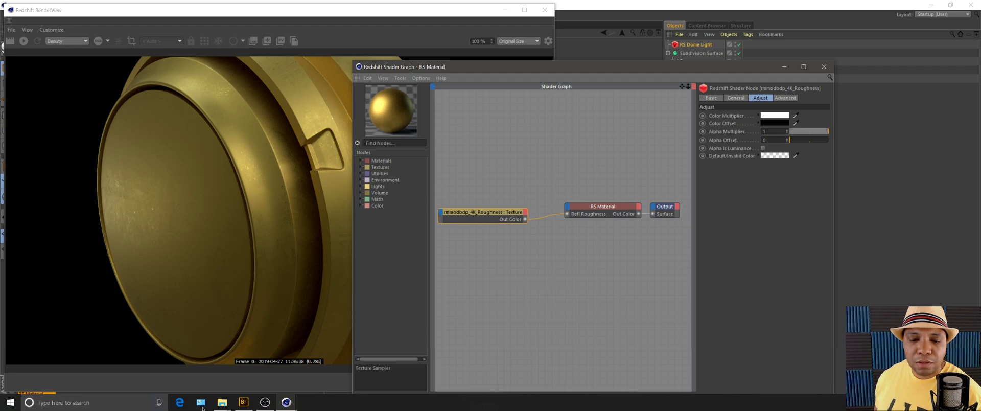
click(192, 366)
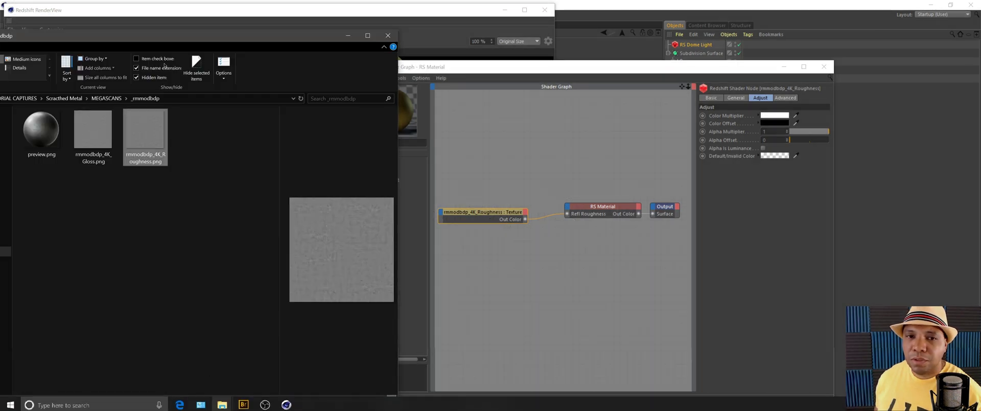
drag(169, 35, 399, 39)
click(338, 102)
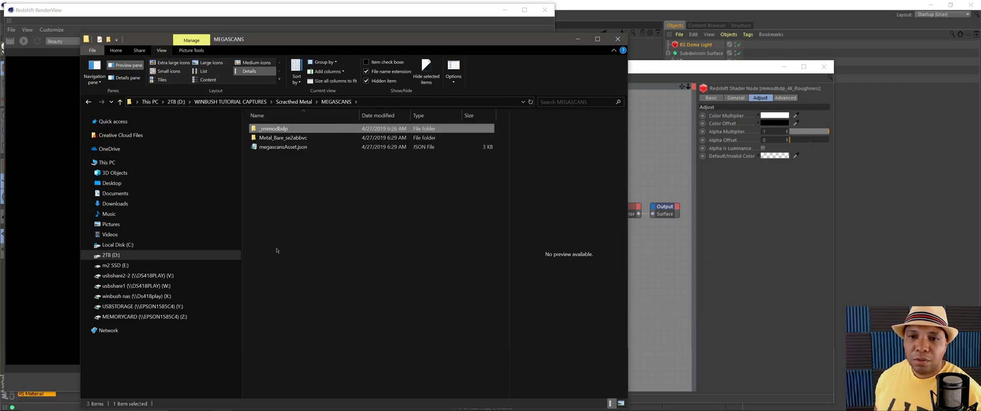
double_click(291, 138)
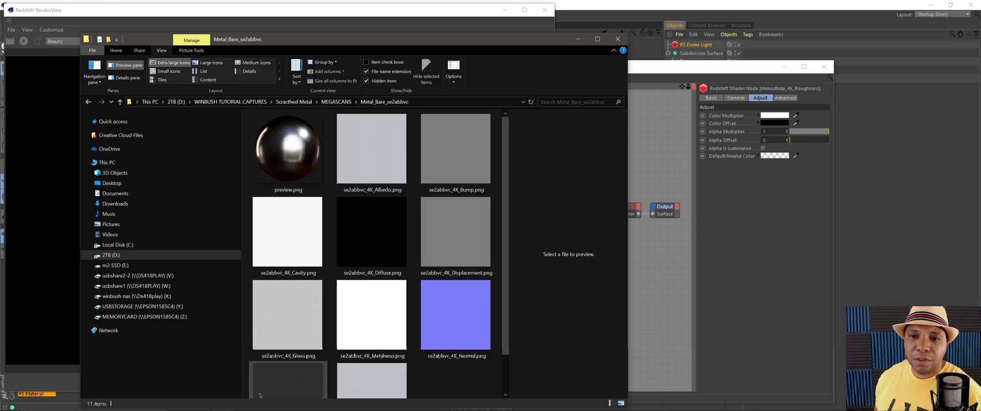
double_click(295, 159)
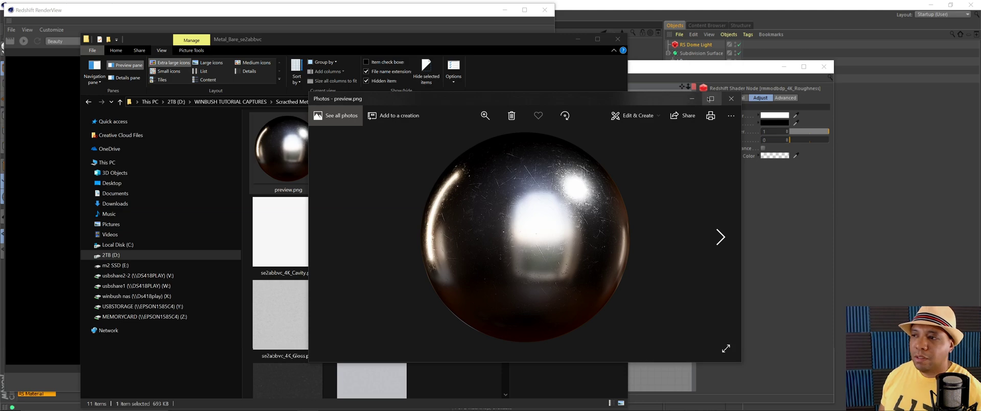
click(731, 98)
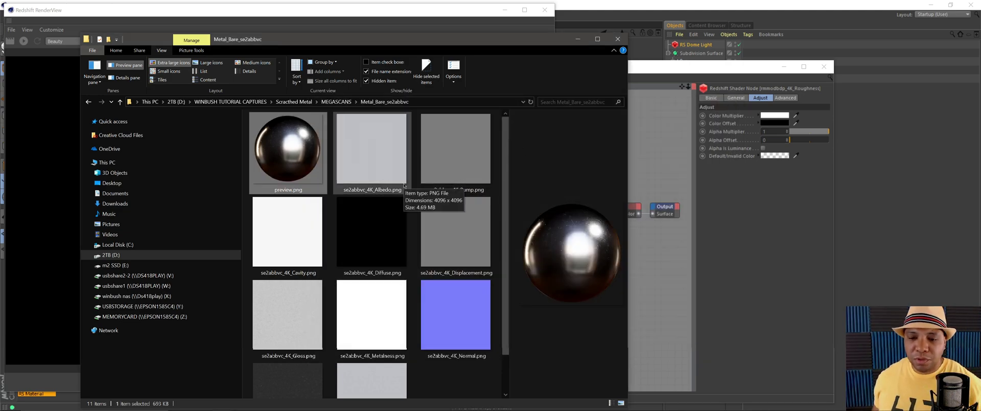
- Add se2abbvc_4K_Roughness.png to the Shader Graph without copying it, and wire it to Refl Roughness
scroll(457, 304, down, 1)
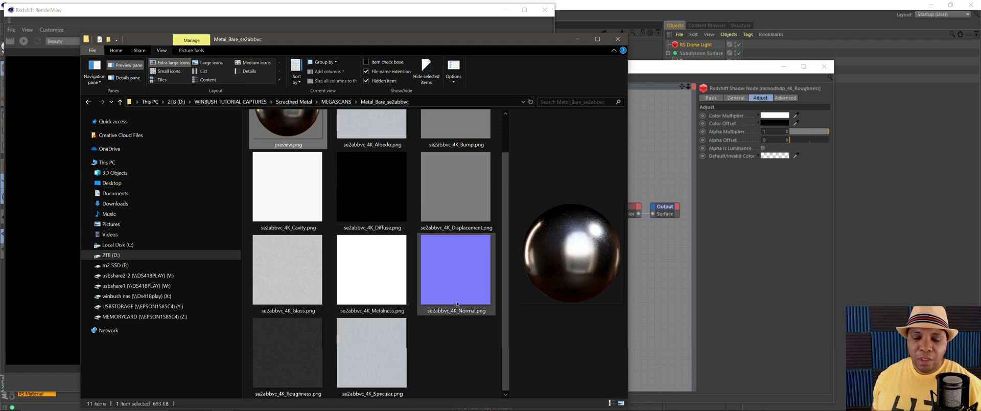
click(277, 346)
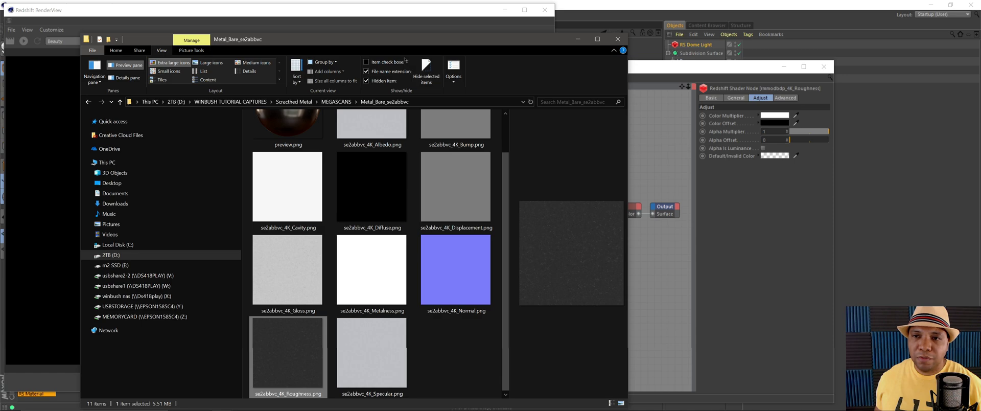
drag(292, 349, 537, 275)
click(550, 241)
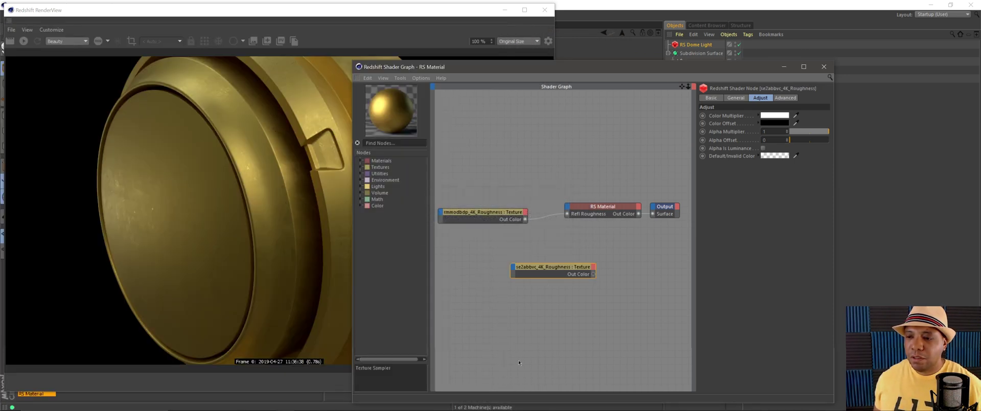
drag(562, 268, 513, 256)
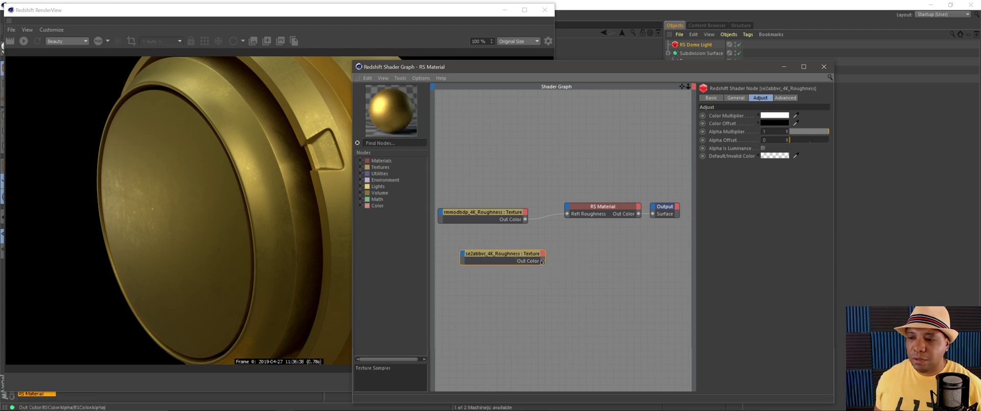
drag(566, 216, 568, 214)
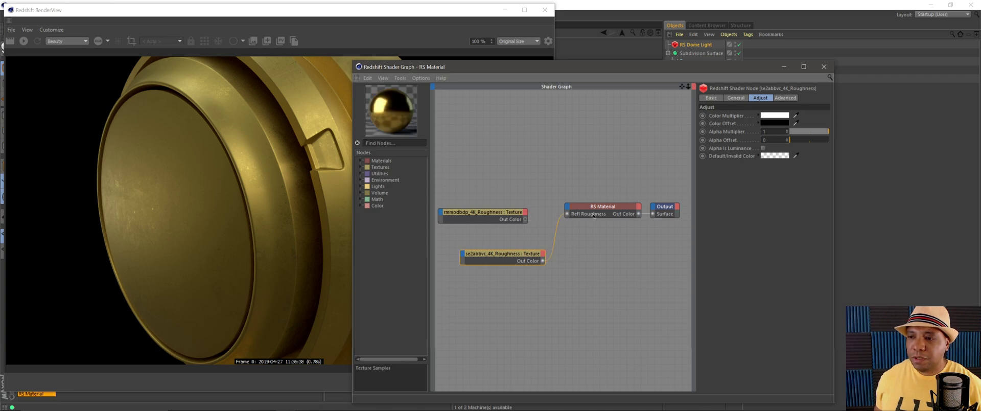
- Check the glossier gold render, then move the old rmmodbdp roughness node aside
click(9, 74)
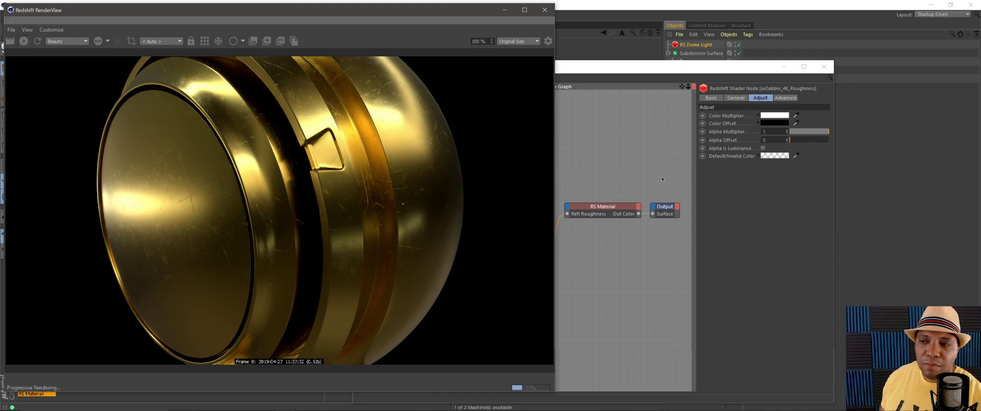
click(590, 191)
drag(503, 208, 500, 131)
- Add se2abbvc_4K_Gloss as a texture node and connect its Out Color to Refl Weight
mouse_move(232, 402)
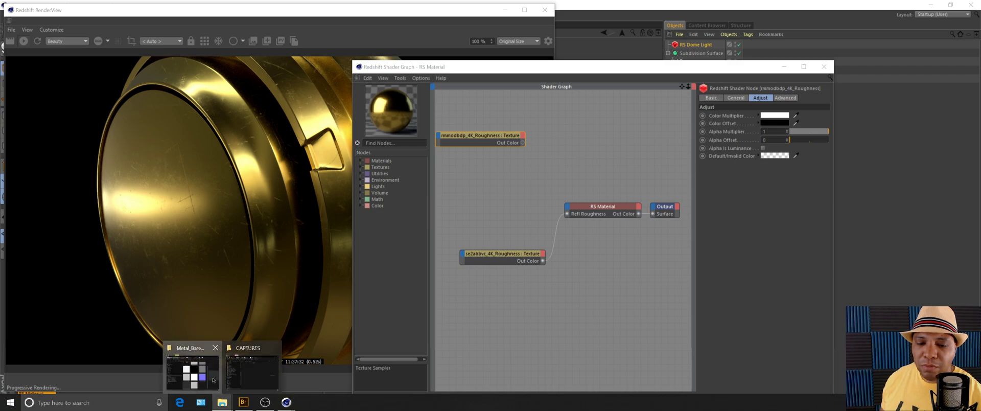
click(191, 368)
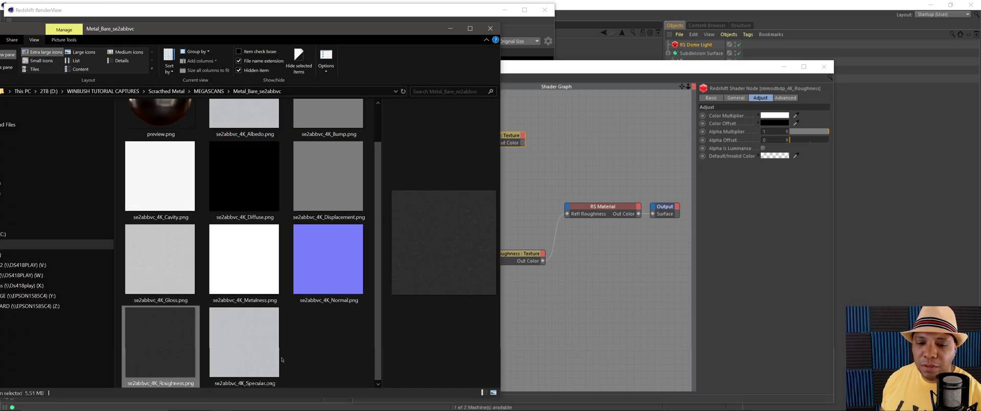
click(196, 268)
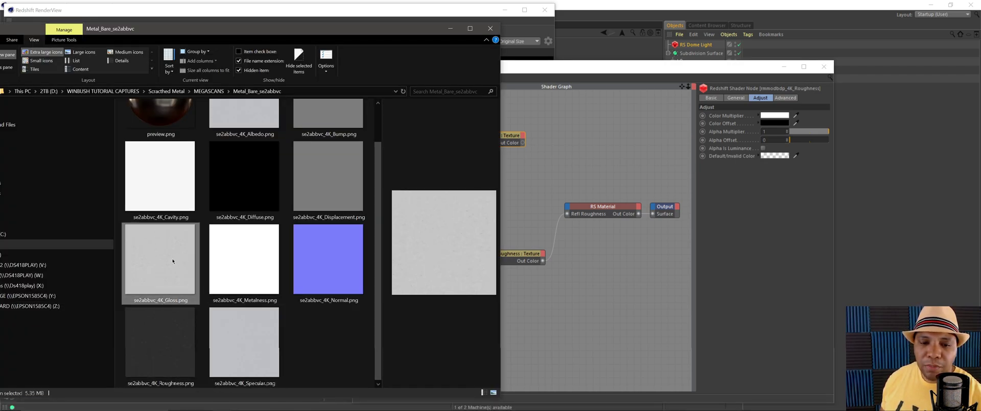
drag(518, 209, 518, 208)
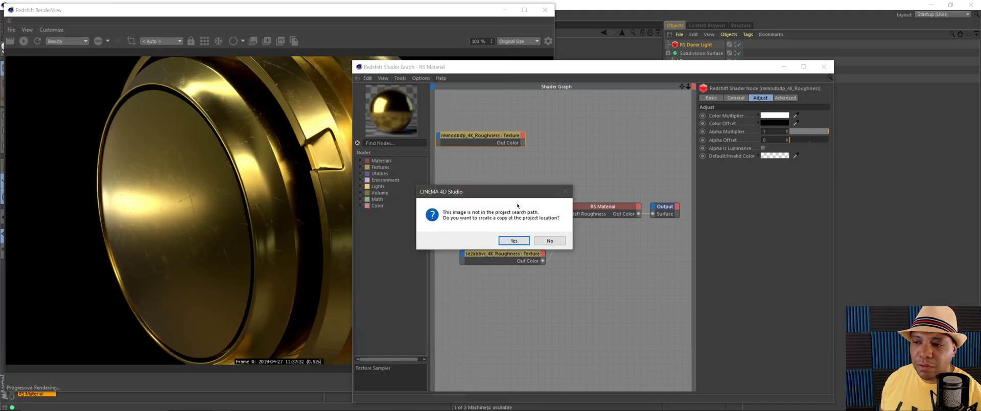
click(549, 243)
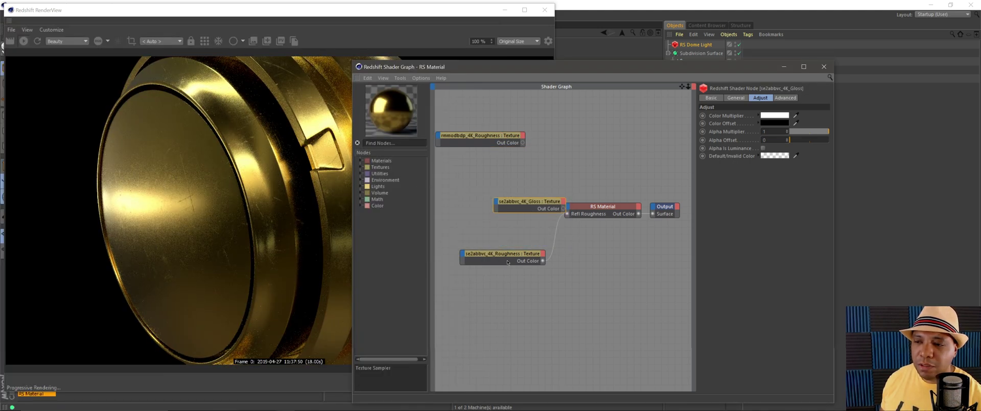
drag(538, 206, 568, 209)
mouse_move(641, 230)
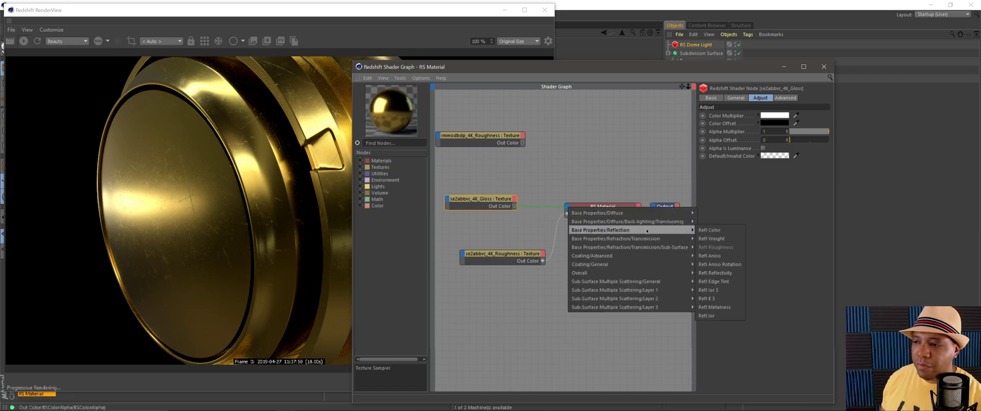
click(719, 239)
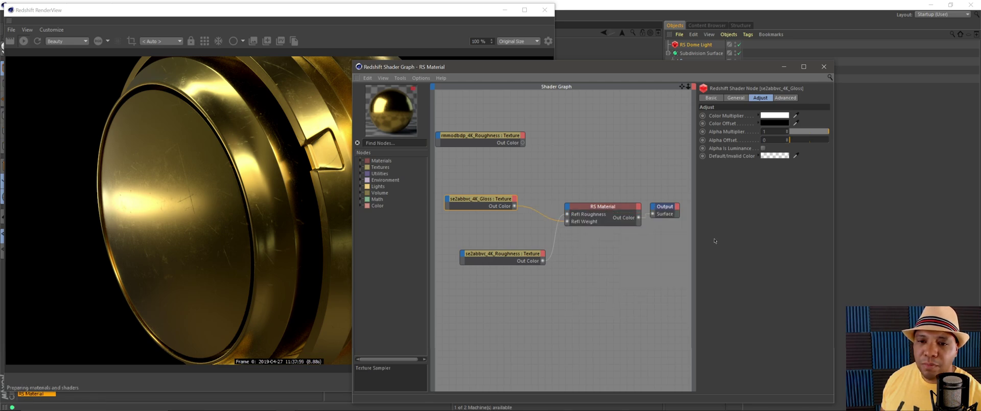
- Shift the render preview aside, zoom out and orbit the camera around the gold statue's head
click(92, 65)
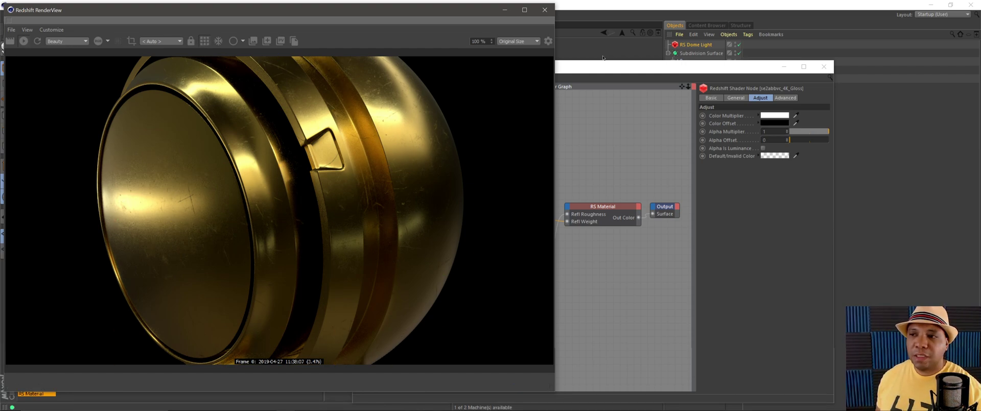
drag(486, 19, 711, 39)
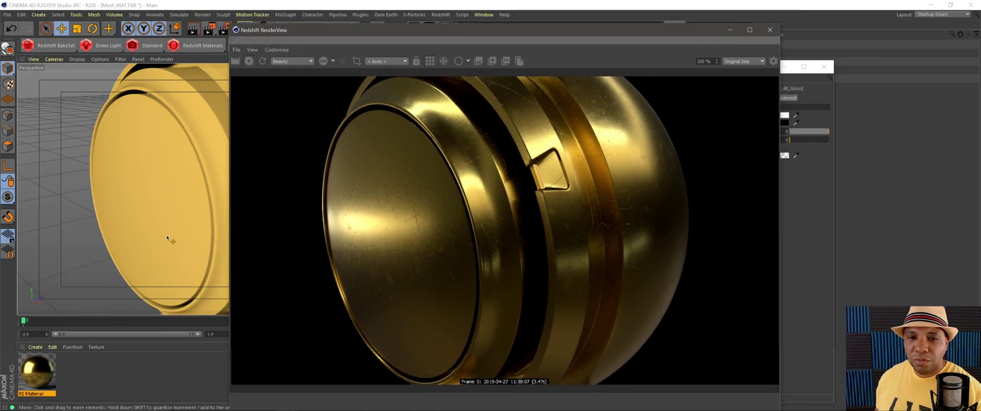
scroll(167, 238, down, 3)
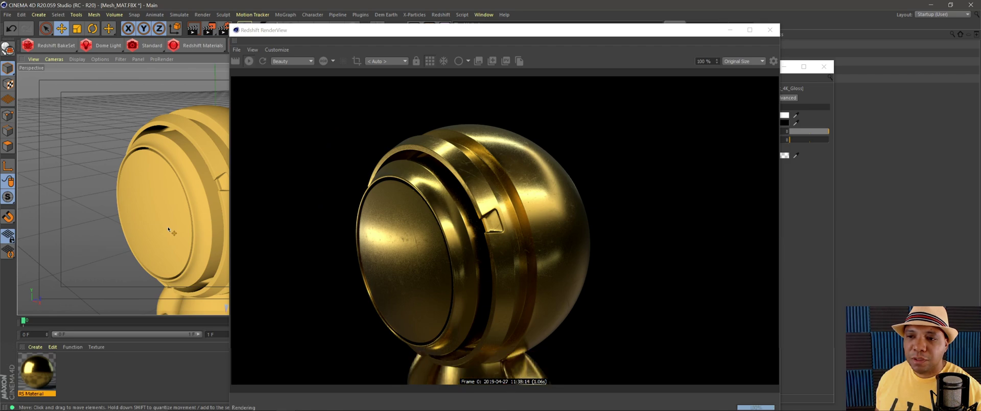
alt+drag(169, 230, 158, 218)
drag(640, 34, 422, 26)
- Try the Lead preset on the RS Material, then settle on Copper and view the render
click(634, 171)
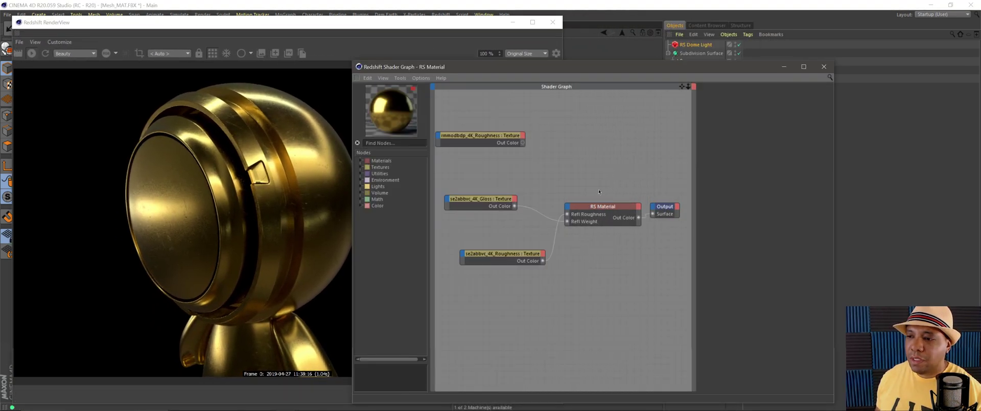
drag(579, 185, 595, 255)
drag(588, 195, 586, 193)
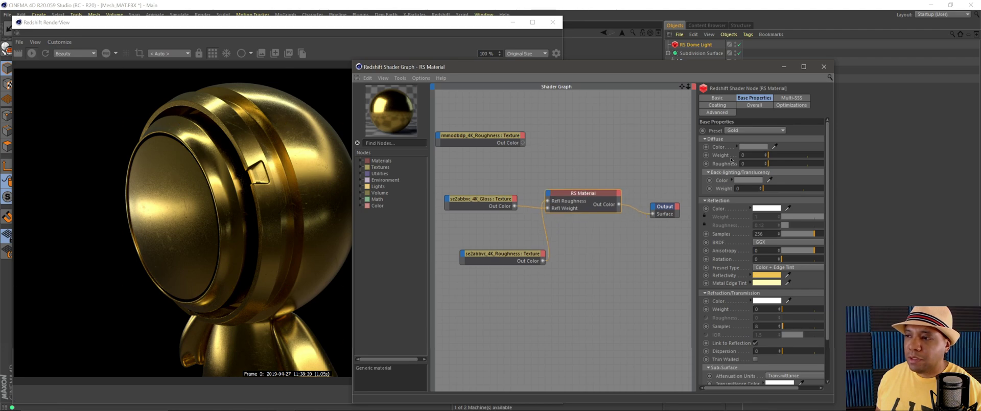
click(751, 130)
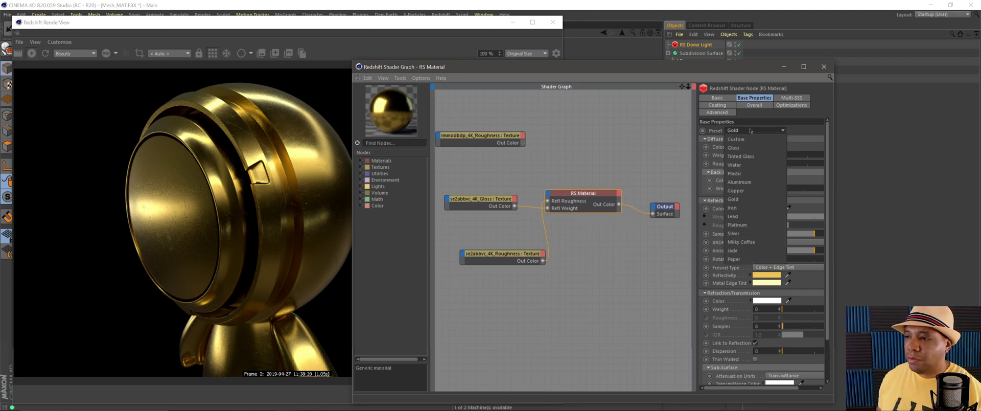
click(750, 216)
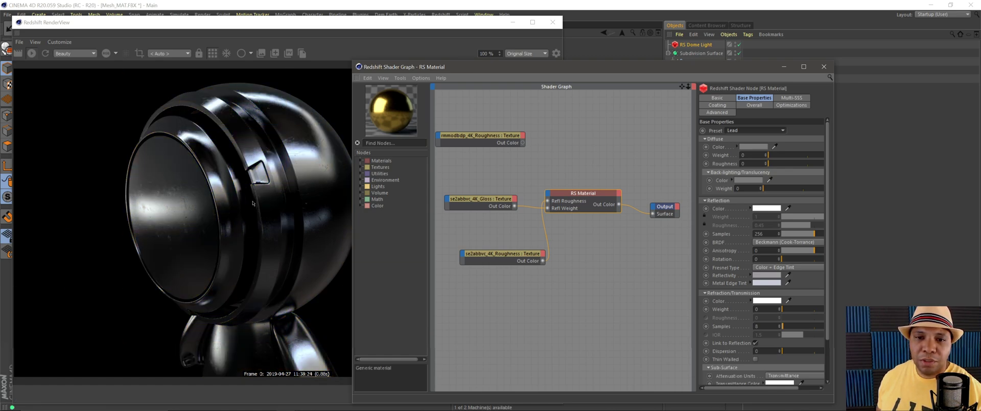
click(739, 130)
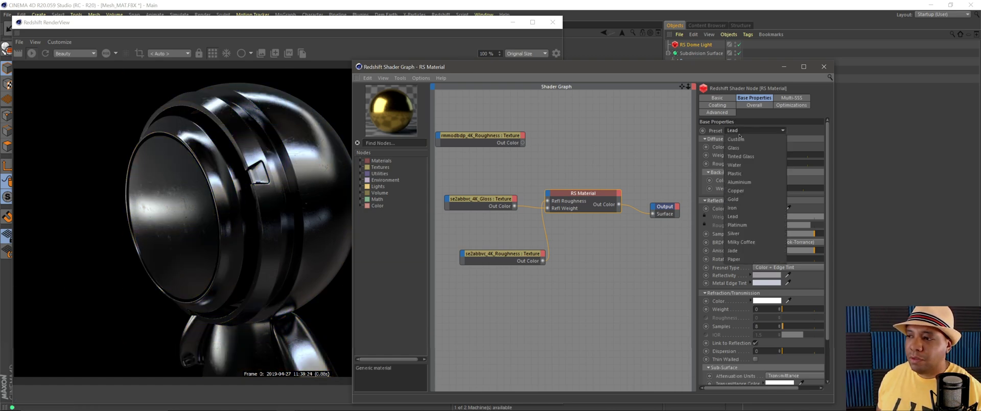
click(747, 191)
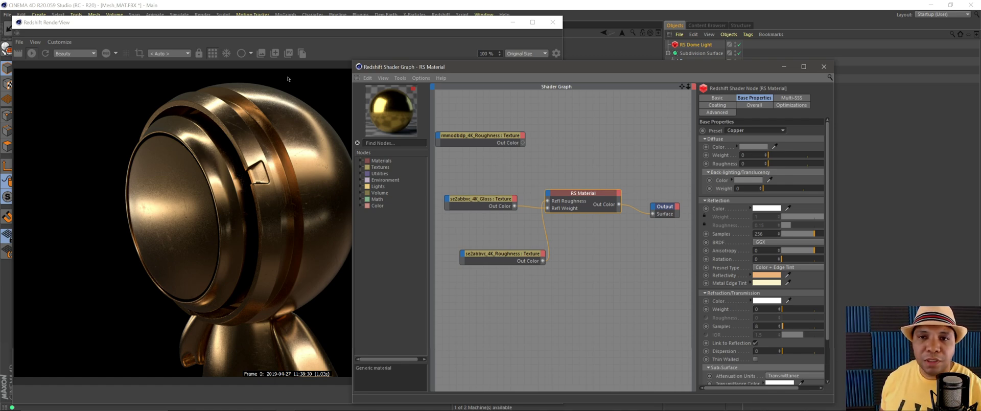
drag(284, 27, 294, 34)
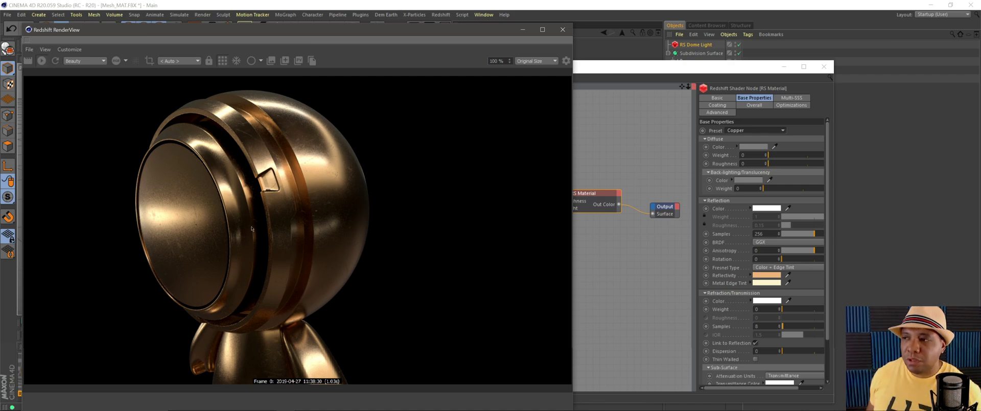
- Rearrange the shader graph and render preview to reveal the dome light settings
click(709, 45)
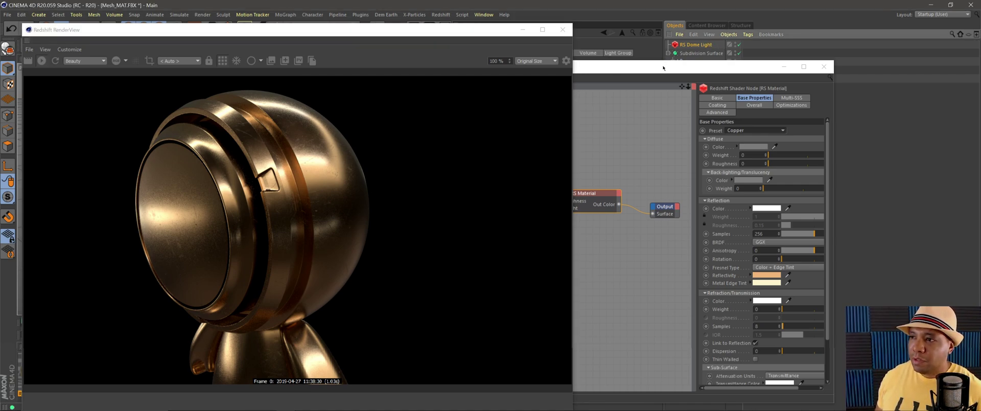
drag(663, 67, 626, 244)
drag(501, 32, 374, 31)
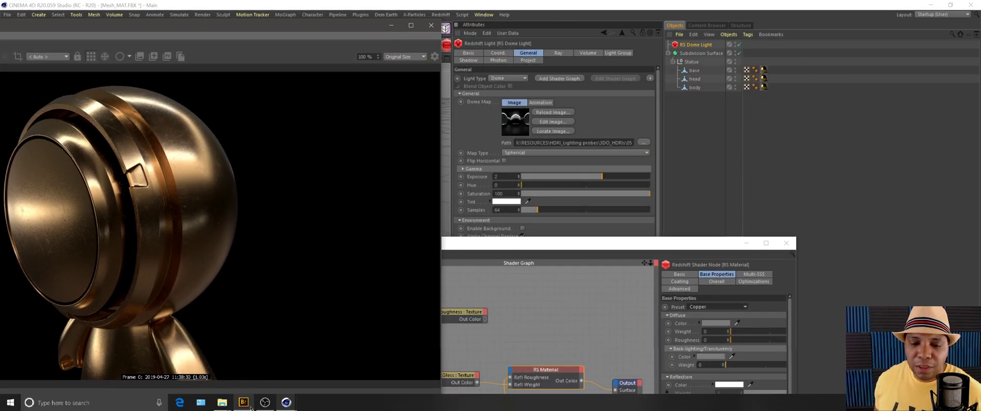
- In Bridge, select industrial_room_hdrmaps_com_free_022.exr in HDRI_Lighting probes, beside the dome light settings
click(250, 407)
double_click(153, 19)
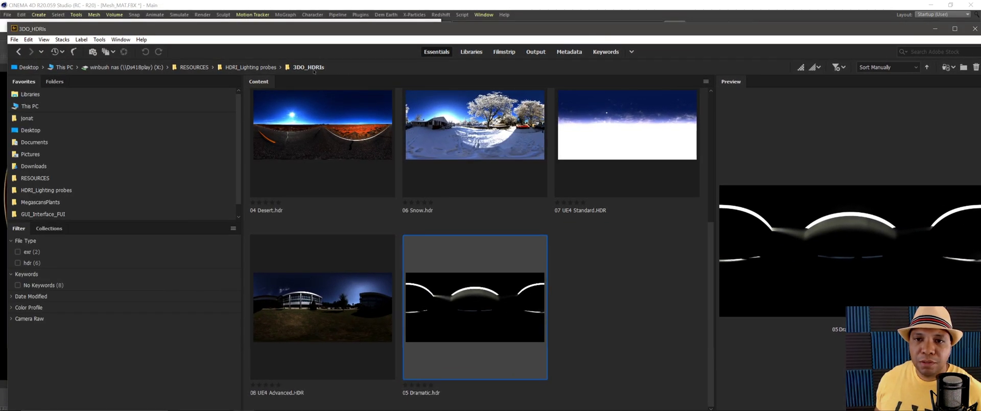
click(269, 68)
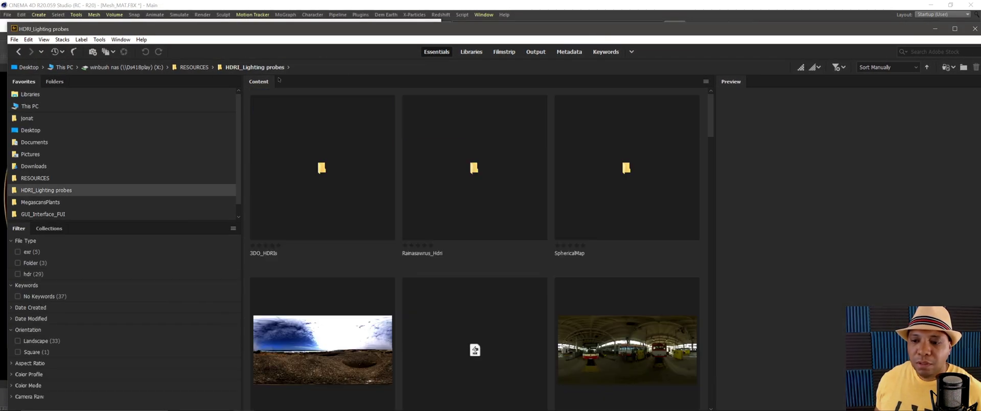
scroll(494, 238, down, 3)
scroll(494, 238, down, 9)
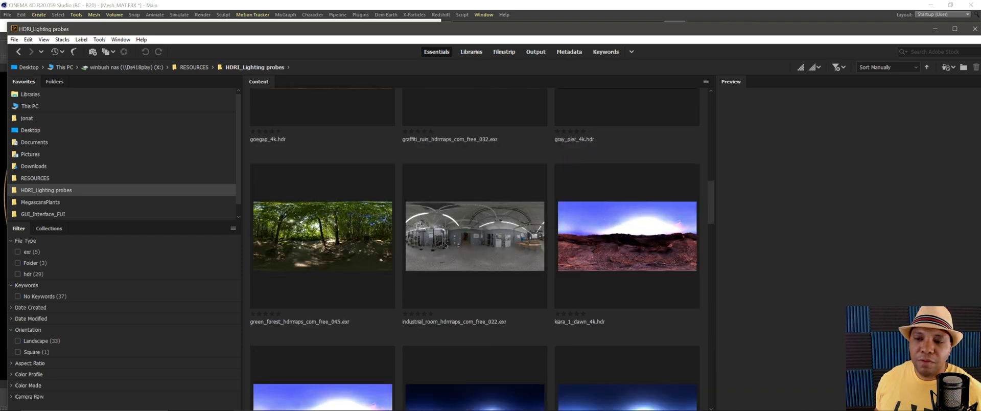
click(446, 246)
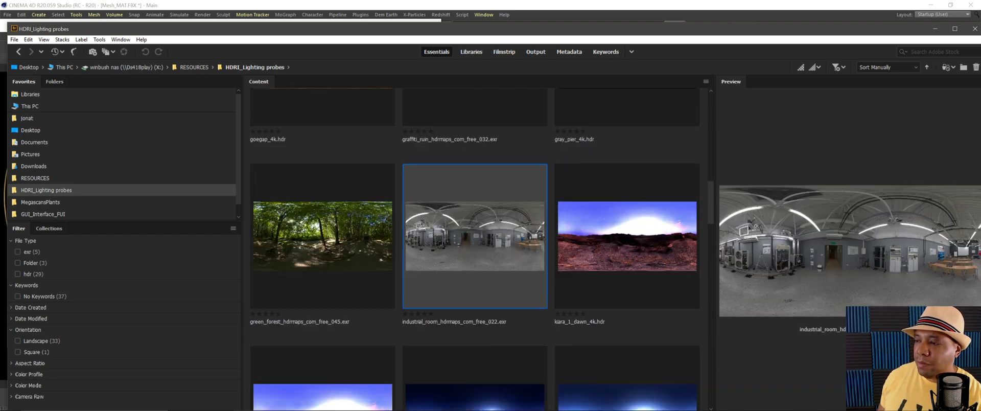
drag(763, 28, 268, 24)
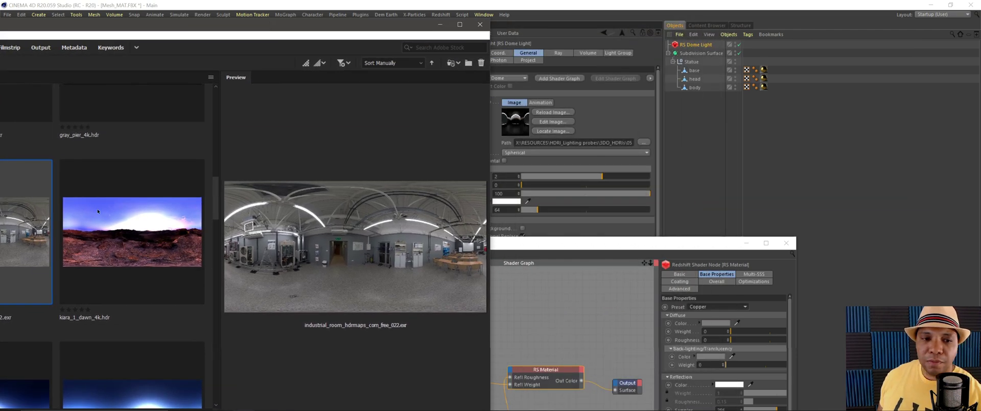
- Set the industrial_room HDR as the Dome Light's image path
click(603, 145)
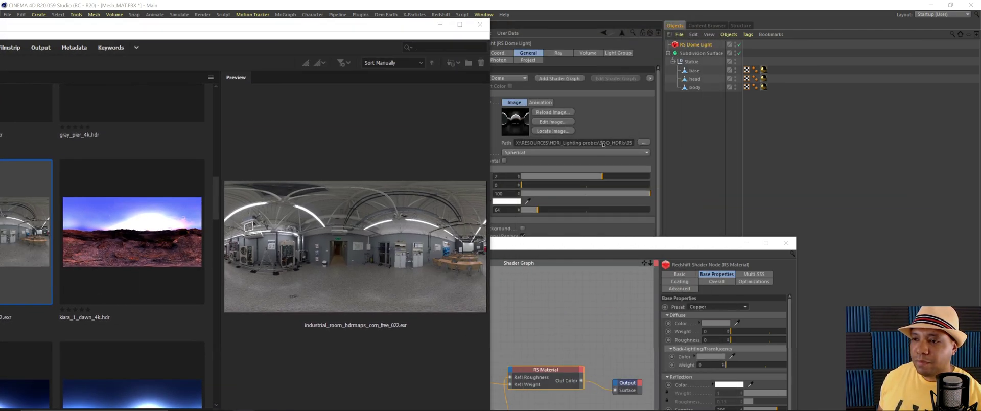
drag(603, 145, 603, 145)
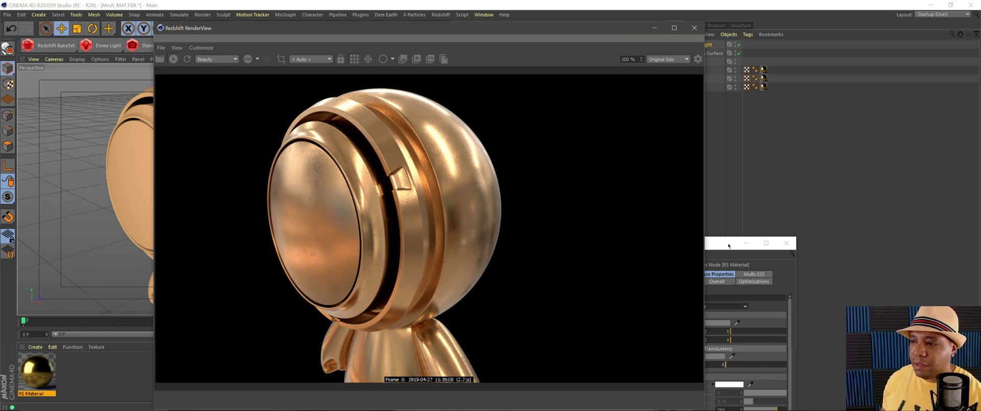
drag(729, 246, 835, 117)
- Switch the RS Material preset back to Gold
click(804, 178)
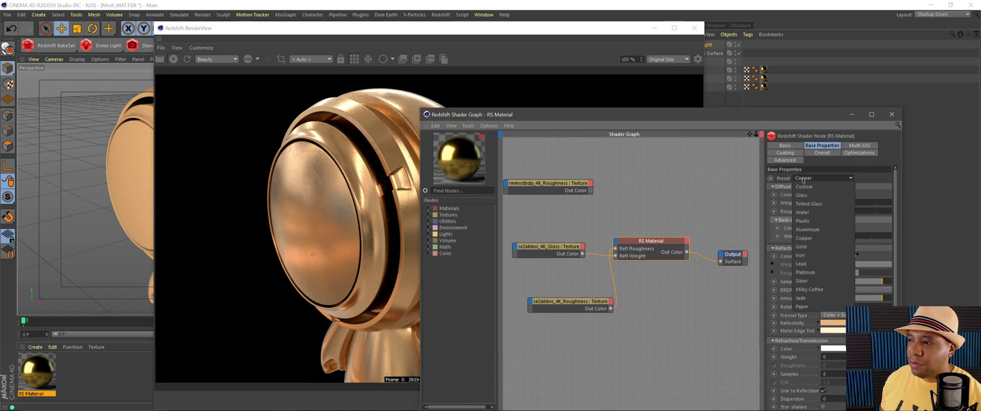
click(801, 246)
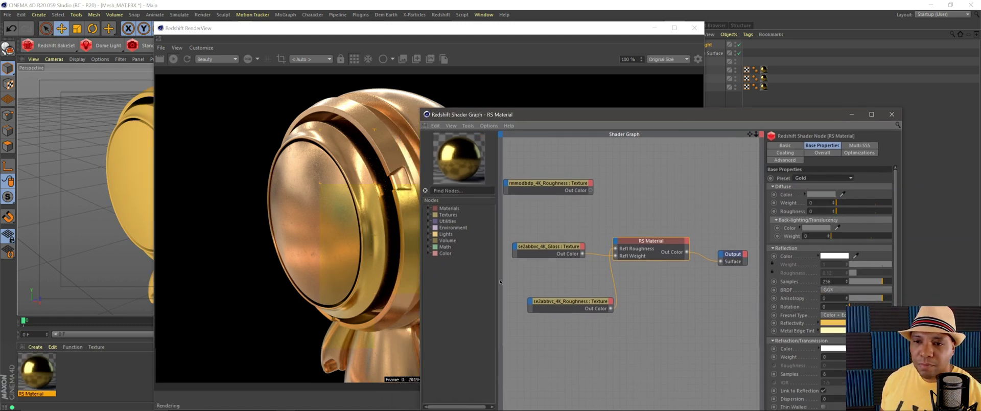
drag(507, 113, 724, 117)
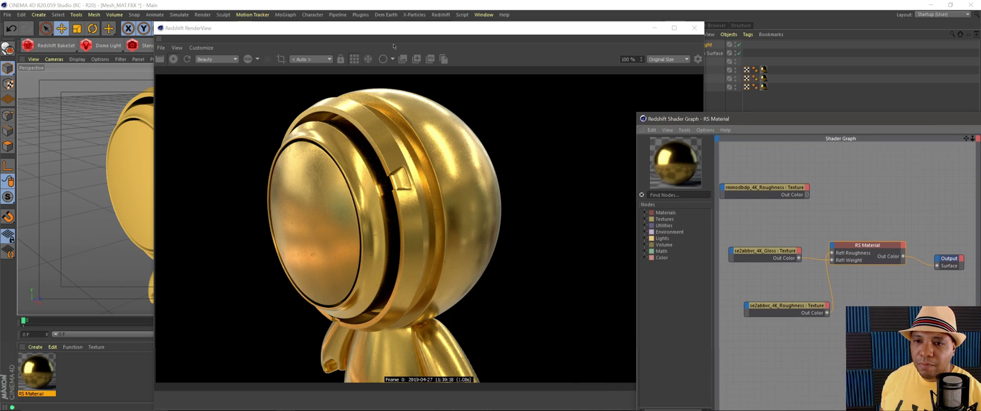